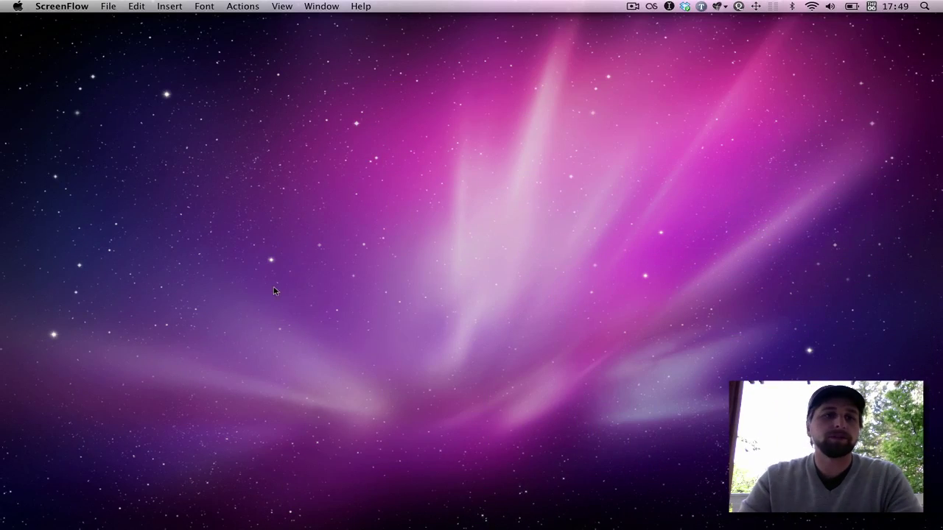
- Summon Quicksilver with Ctrl+Space and type 'screscri' to search for an application
{"action": "key", "text": "ctrl+space"}
{"action": "type", "text": "scre"}
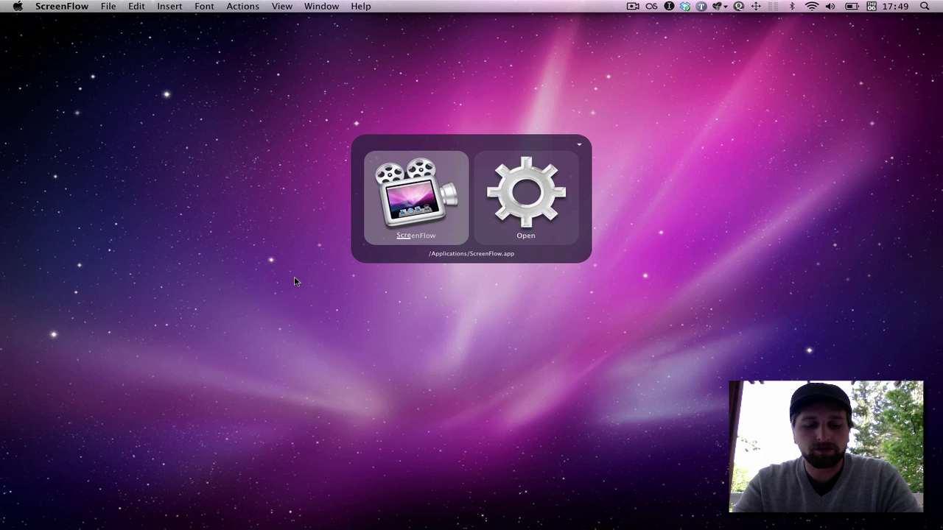
{"action": "type", "text": "scri"}
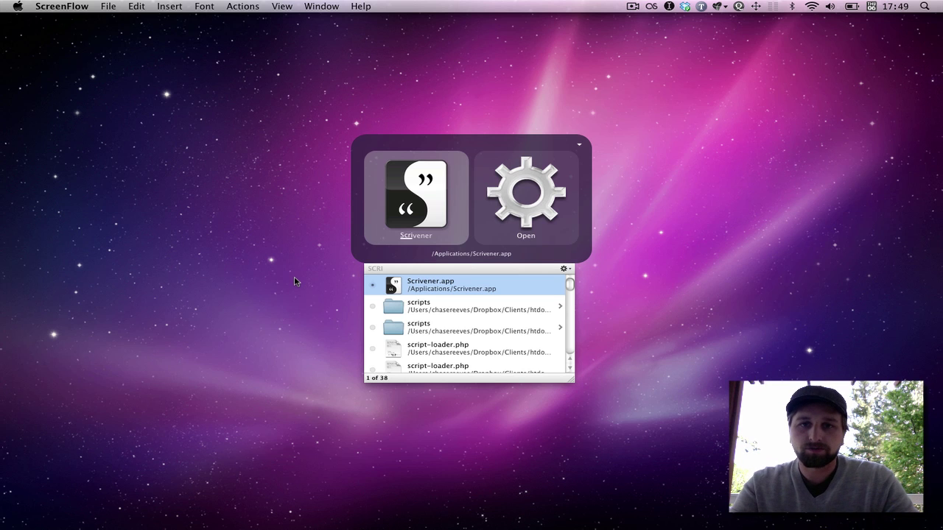
- Launch Scrivener.app, opening the WriteToMean project's Draft corkboard
{"action": "key", "text": "Return"}
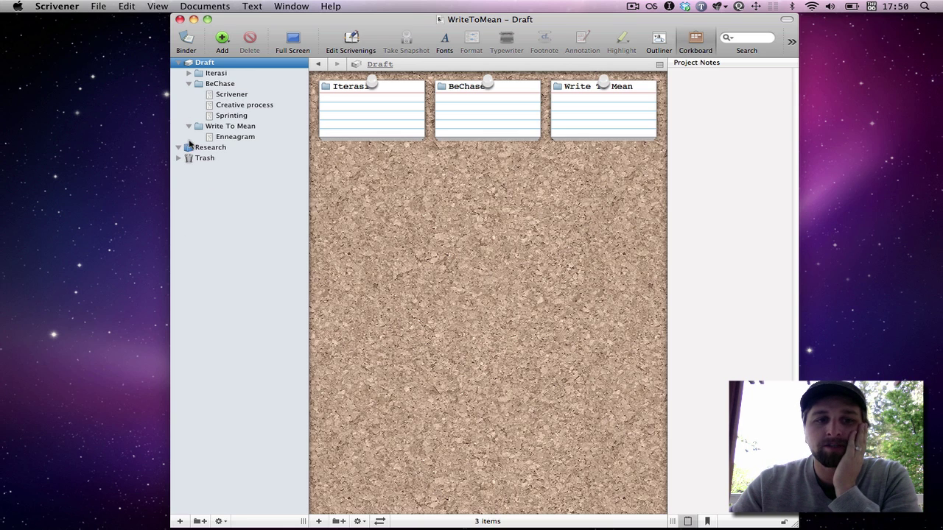
- Collapse the Write To Mean folder in the Binder and open the Sprinting document
{"action": "left_click", "coordinate": [189, 126]}
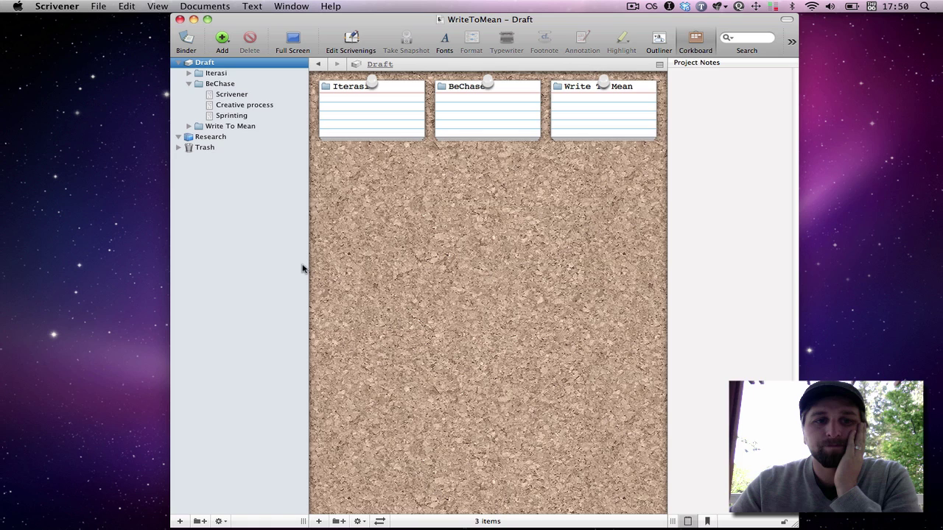
{"action": "left_click", "coordinate": [221, 94]}
{"action": "left_click", "coordinate": [240, 118]}
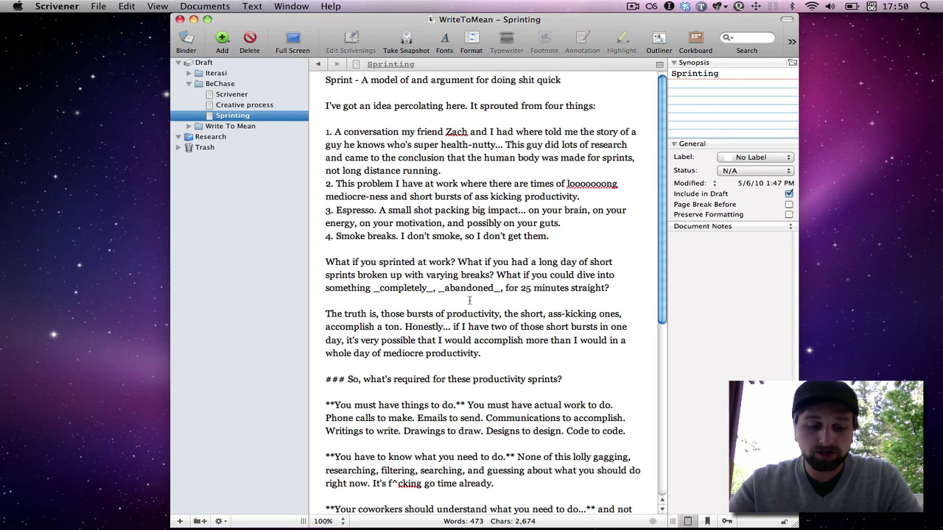
- Go full-screen and type three lines of test text after the last paragraph
{"action": "key", "text": "alt+super+f"}
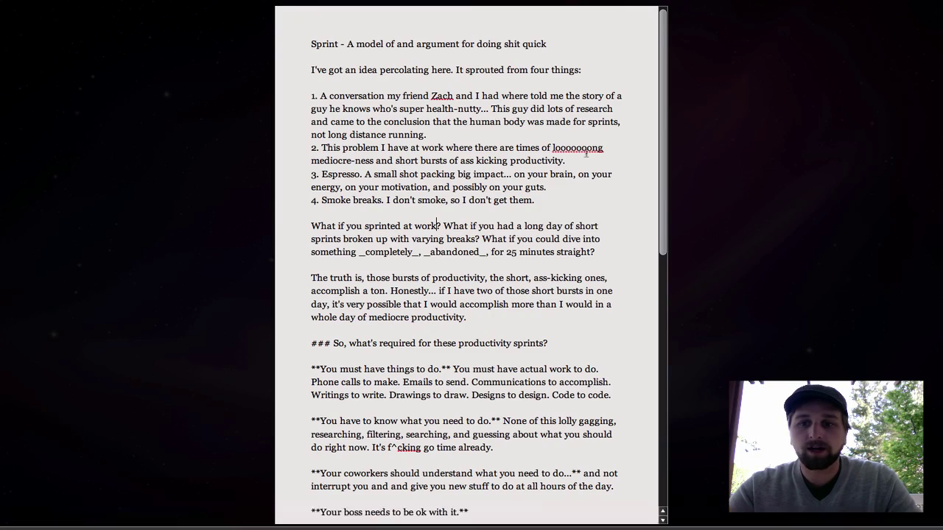
{"action": "scroll", "coordinate": [585, 152], "scroll_direction": "down", "scroll_amount": 12}
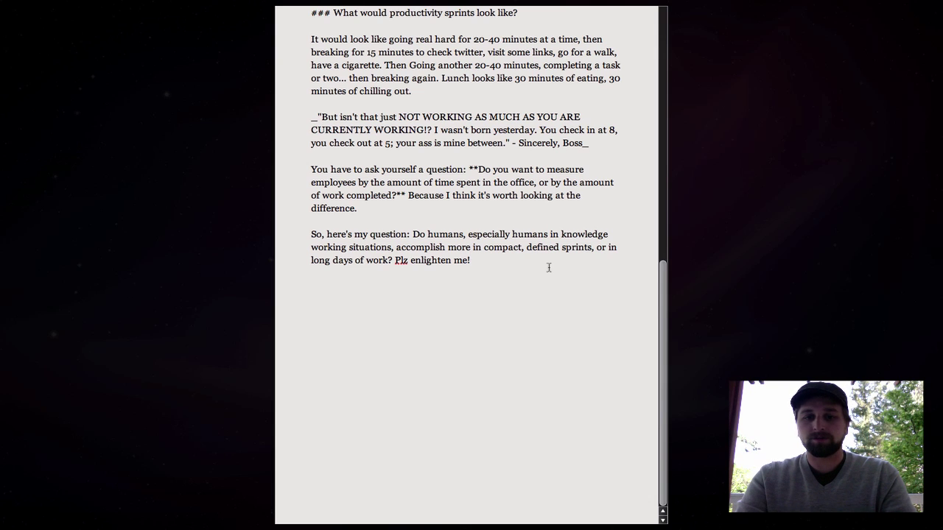
{"action": "key", "text": "Return"}
{"action": "key", "text": "Return"}
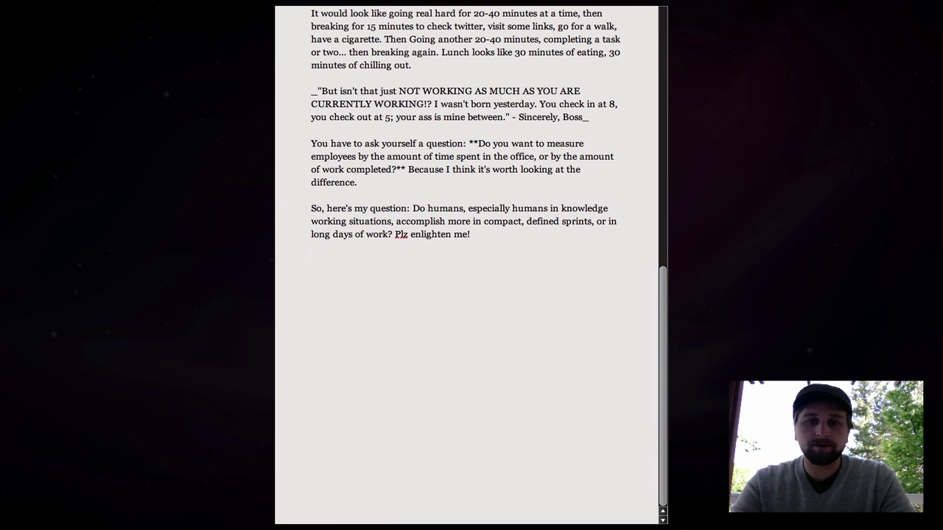
{"action": "type", "text": "SLKDJf ;lksdj f;a"}
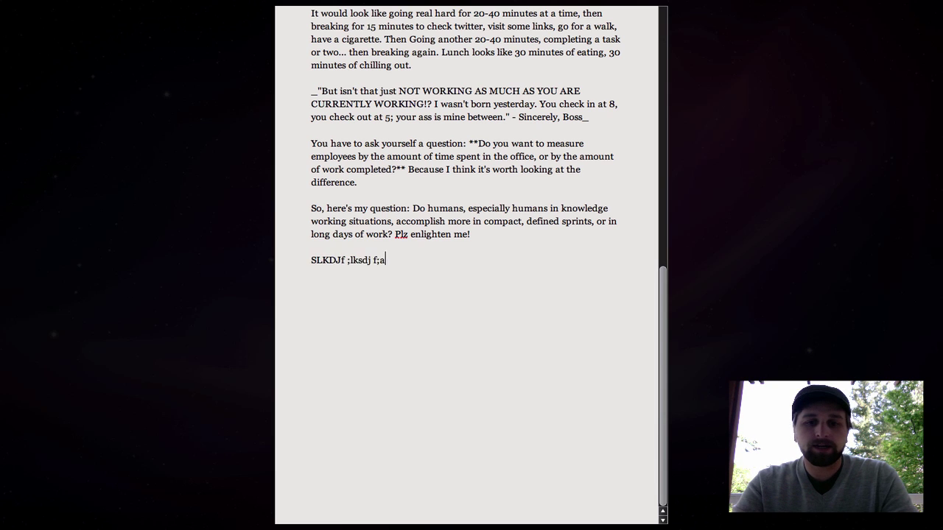
{"action": "type", "text": "s df"}
{"action": "key", "text": "Return"}
{"action": "type", "text": "a;sldjf;alskdj"}
{"action": "key", "text": "Return"}
{"action": "type", "text": "a;kljsf"}
{"action": "key", "text": "Return"}
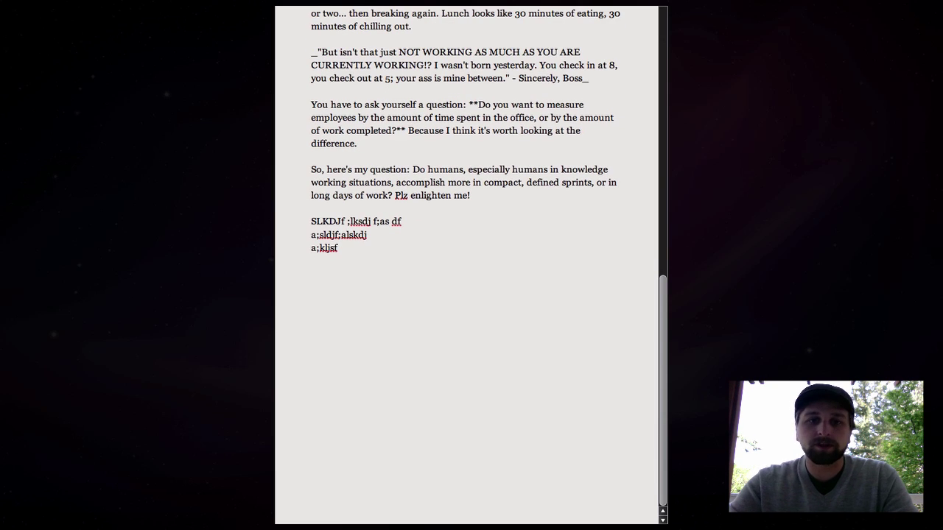
- Delete the extra space after 'just' before NOT WORKING and return to the top
{"action": "left_click", "coordinate": [399, 52]}
{"action": "scroll", "coordinate": [399, 53], "scroll_direction": "up", "scroll_amount": 5}
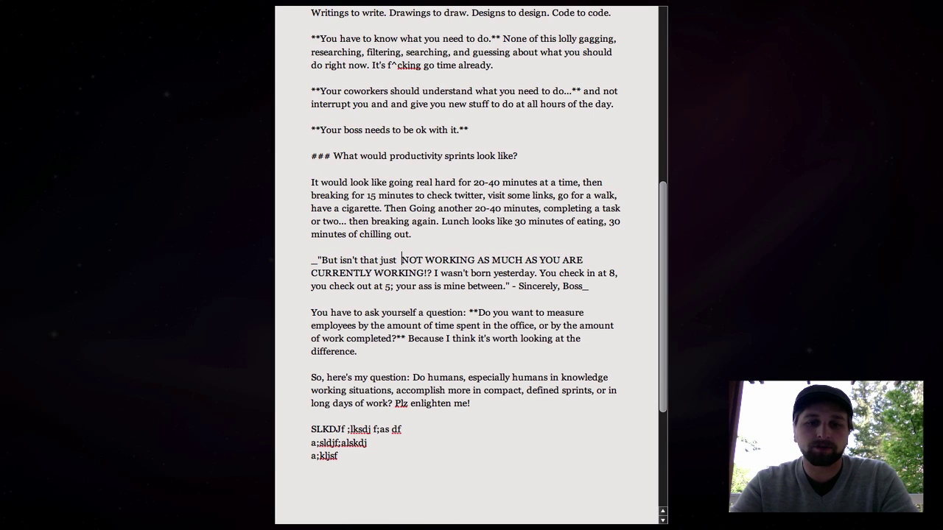
{"action": "key", "text": "BackSpace"}
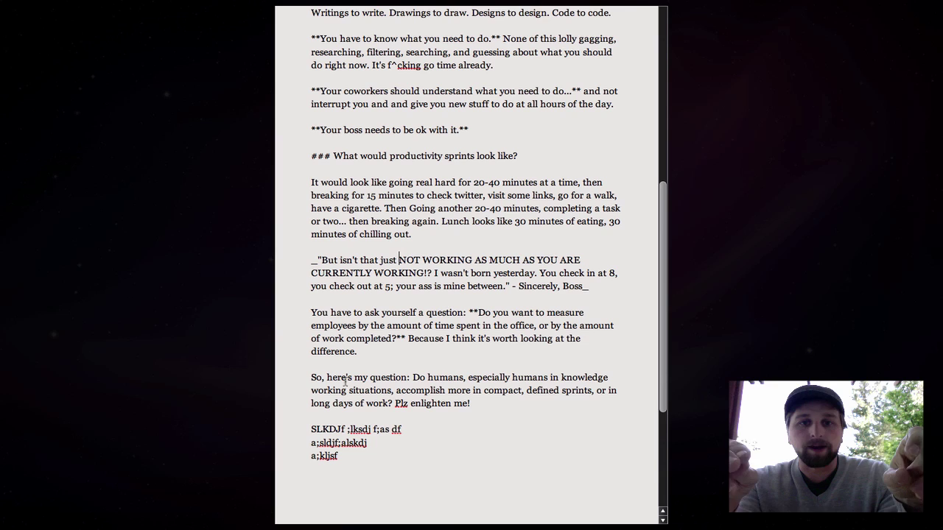
{"action": "scroll", "coordinate": [346, 381], "scroll_direction": "up", "scroll_amount": 10}
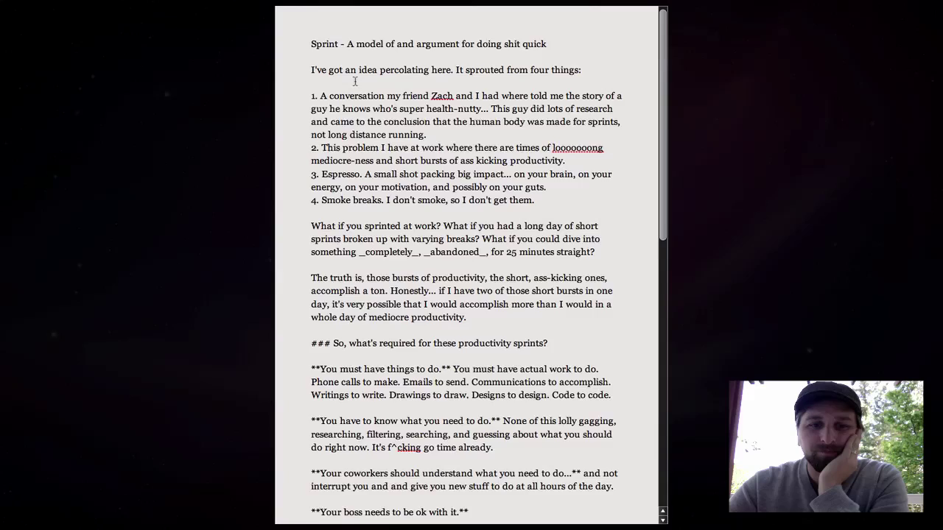
{"action": "scroll", "coordinate": [355, 81], "scroll_direction": "down", "scroll_amount": 1}
{"action": "left_click_drag", "start_coordinate": [311, 310], "coordinate": [332, 310]}
{"action": "scroll", "coordinate": [336, 332], "scroll_direction": "down", "scroll_amount": 2}
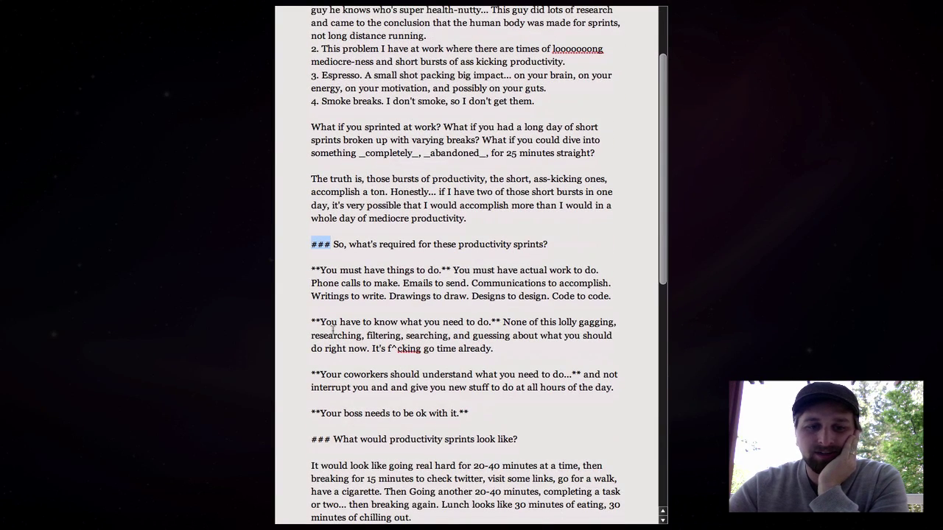
{"action": "double_click", "coordinate": [316, 270]}
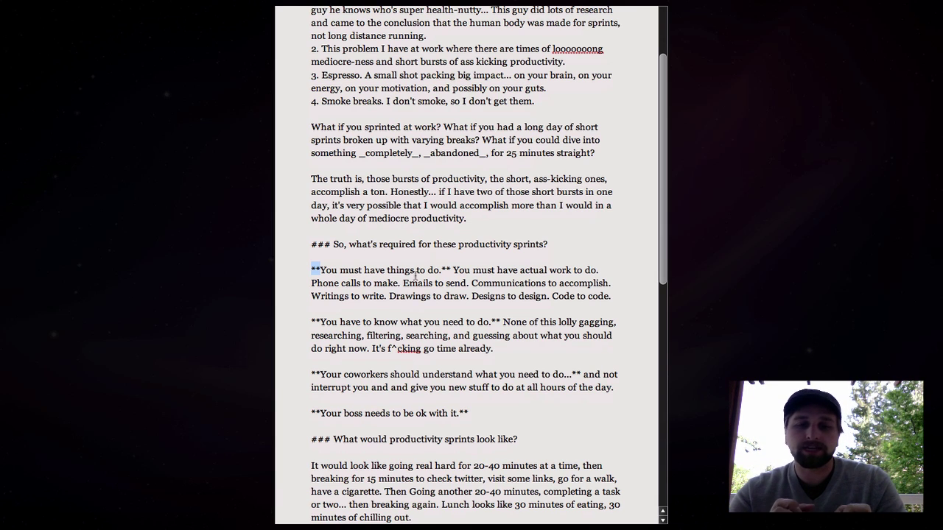
{"action": "scroll", "coordinate": [413, 257], "scroll_direction": "down", "scroll_amount": 1}
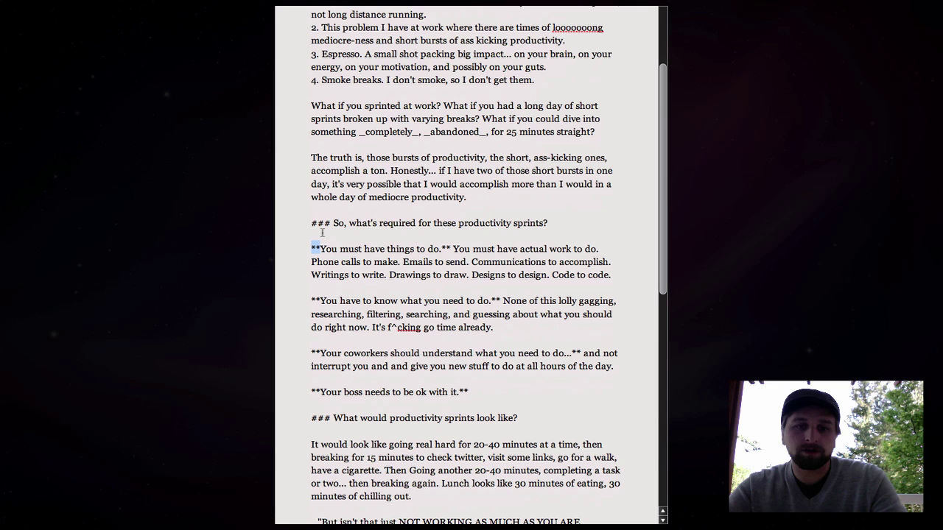
{"action": "left_click_drag", "start_coordinate": [311, 225], "coordinate": [333, 230]}
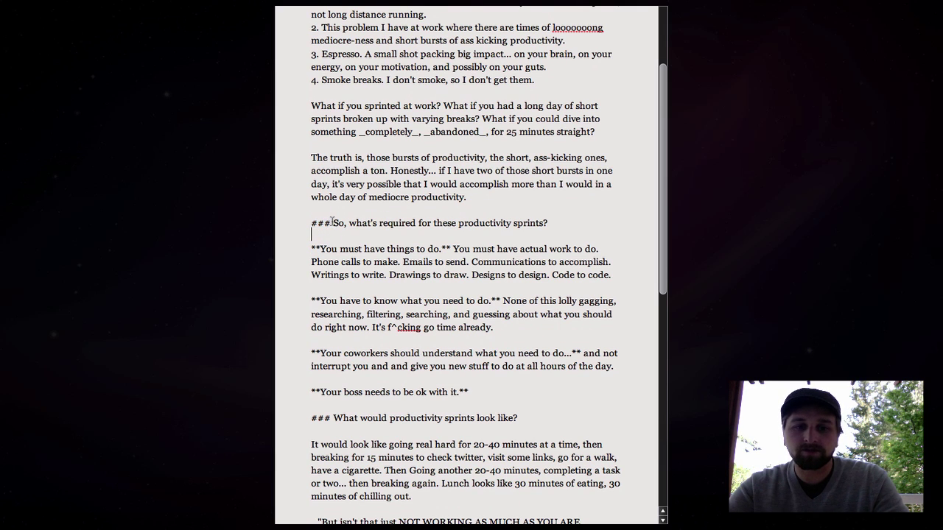
{"action": "double_click", "coordinate": [338, 223]}
{"action": "left_click_drag", "start_coordinate": [353, 220], "coordinate": [548, 223]}
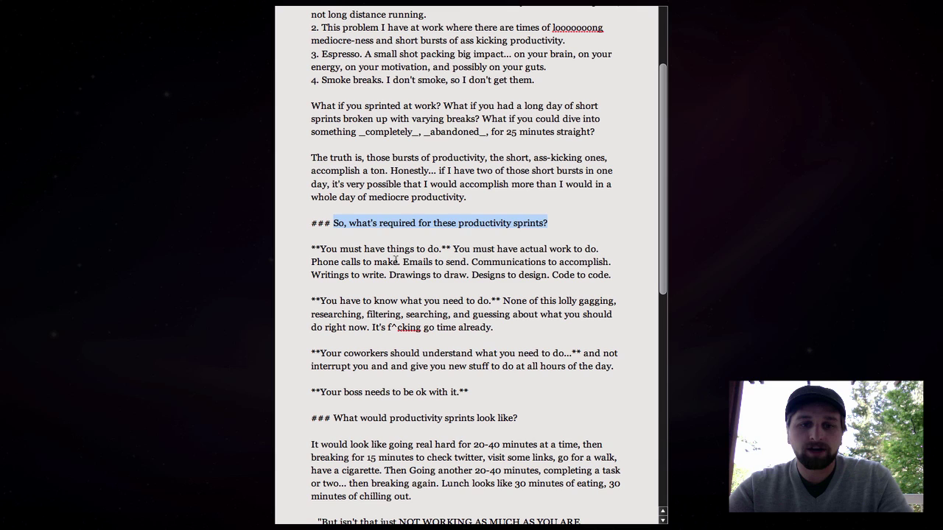
{"action": "double_click", "coordinate": [316, 250]}
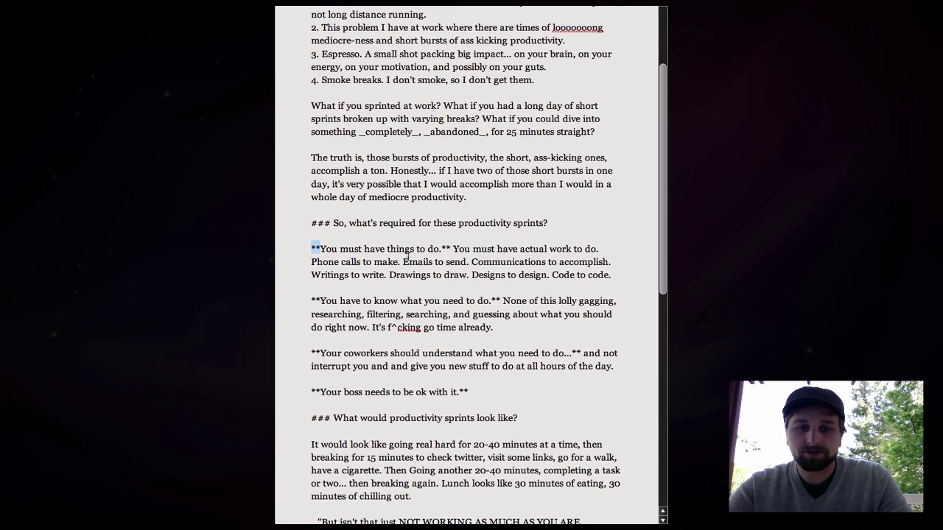
{"action": "double_click", "coordinate": [445, 249]}
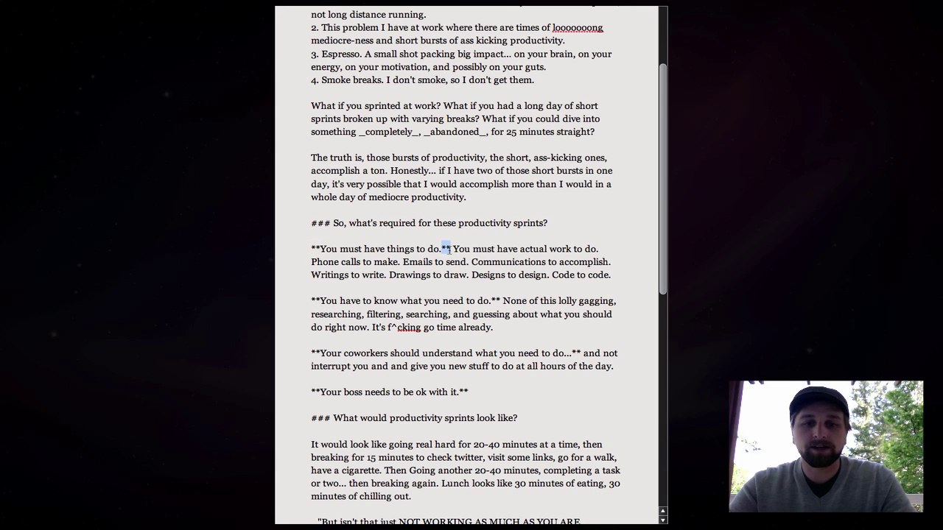
{"action": "left_click_drag", "start_coordinate": [321, 249], "coordinate": [442, 249]}
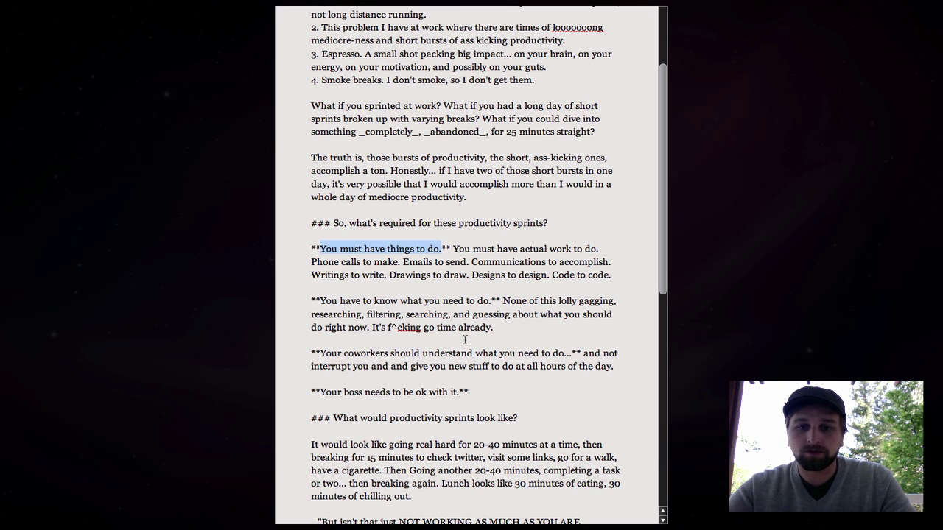
{"action": "scroll", "coordinate": [465, 340], "scroll_direction": "up", "scroll_amount": 1}
- Review the Sprinting post, clear the selection on '_completely_', and select all its Markdown text
{"action": "left_click_drag", "start_coordinate": [359, 161], "coordinate": [418, 162]}
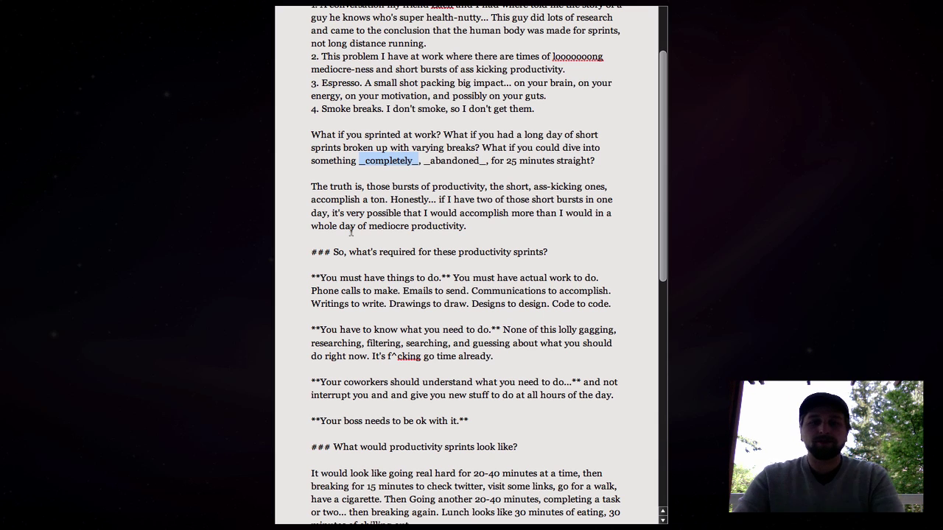
{"action": "scroll", "coordinate": [388, 158], "scroll_direction": "up", "scroll_amount": 3}
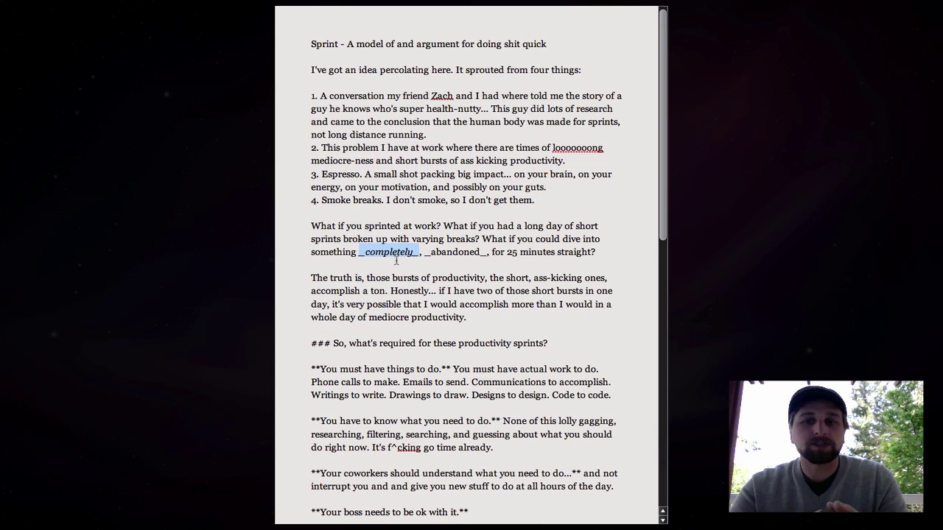
{"action": "scroll", "coordinate": [396, 260], "scroll_direction": "down", "scroll_amount": 5}
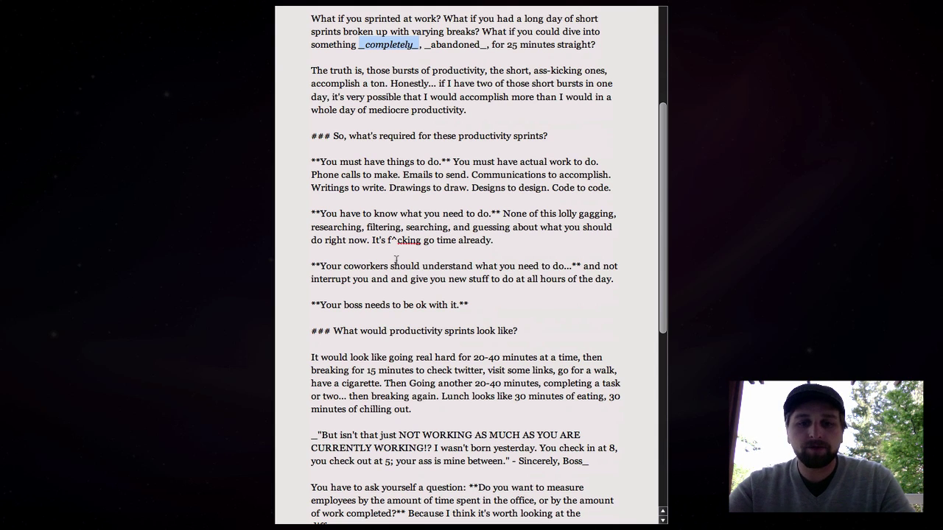
{"action": "left_click", "coordinate": [396, 260]}
{"action": "scroll", "coordinate": [431, 227], "scroll_direction": "up", "scroll_amount": 1}
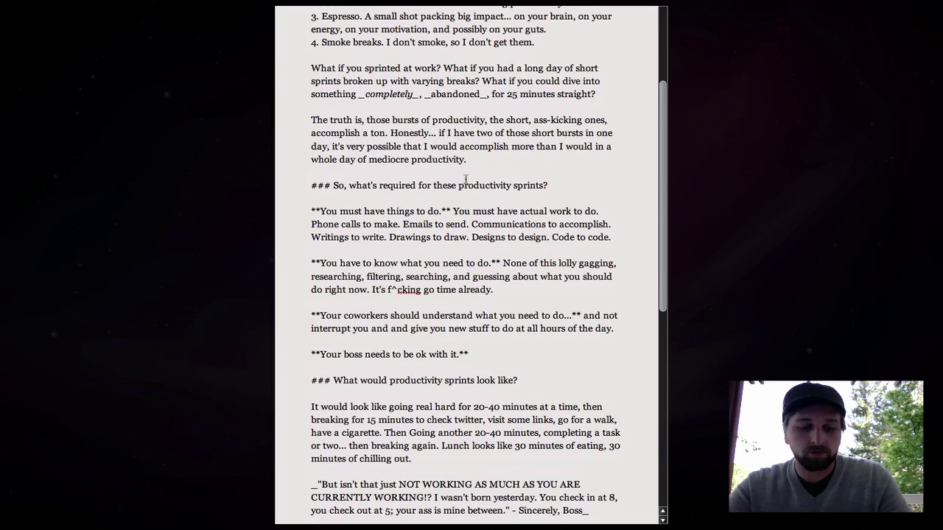
{"action": "scroll", "coordinate": [465, 179], "scroll_direction": "down", "scroll_amount": 4}
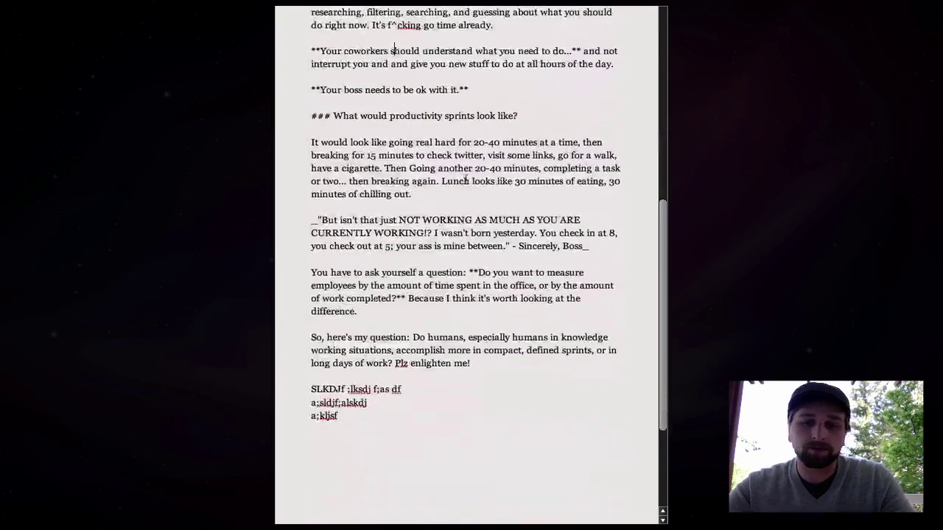
{"action": "scroll", "coordinate": [466, 179], "scroll_direction": "up", "scroll_amount": 7}
{"action": "key", "text": "ctrl+a"}
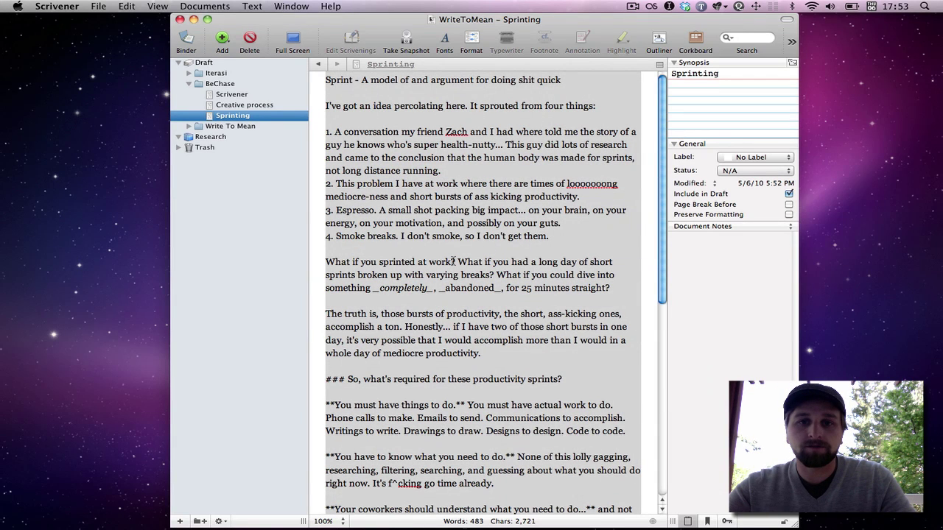
- Launch TextMate.app from Quicksilver by searching 'tex'
{"action": "key", "text": "ctrl+space"}
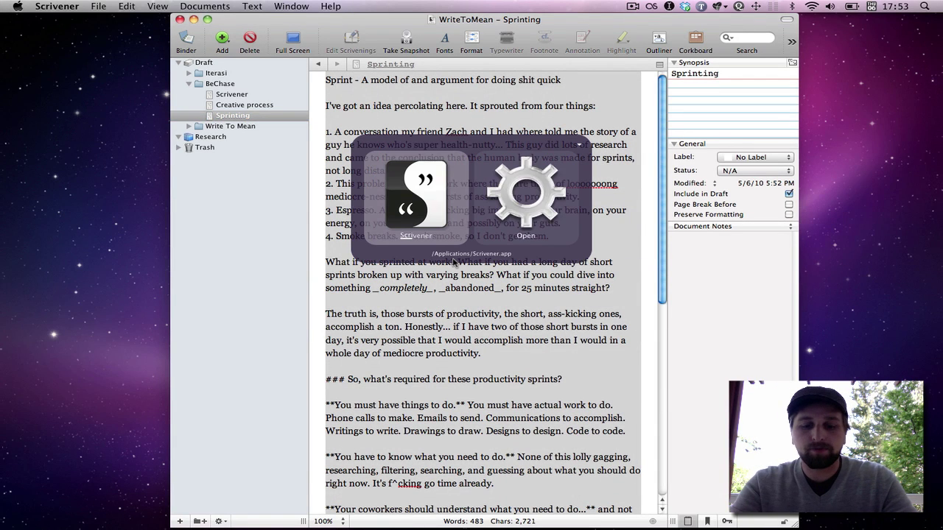
{"action": "type", "text": "tex"}
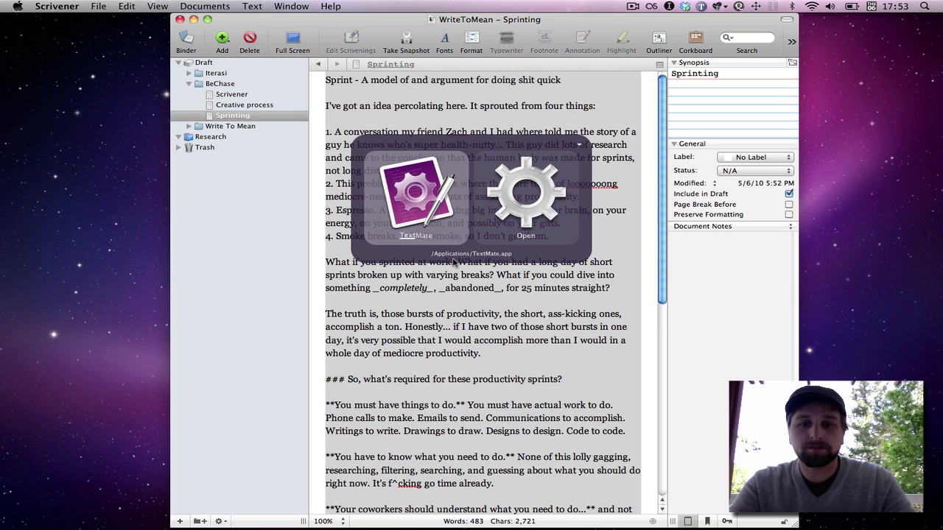
{"action": "key", "text": "Down"}
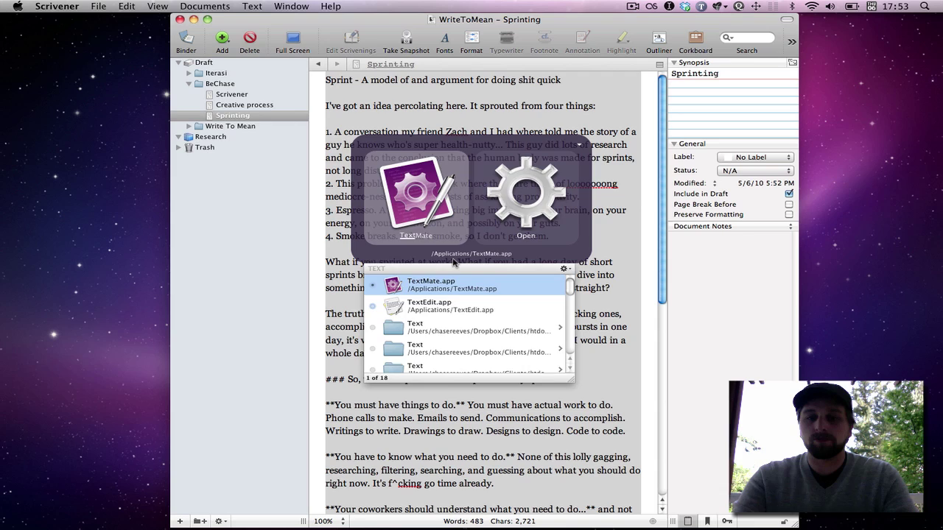
{"action": "key", "text": "Return"}
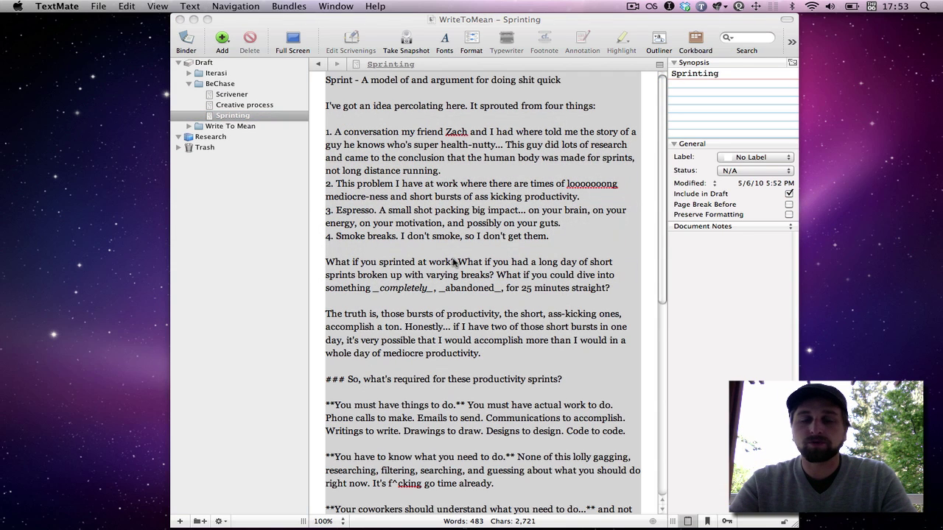
- Create a new untitled document and browse the Bundles menu without choosing anything
{"action": "key", "text": "super+n"}
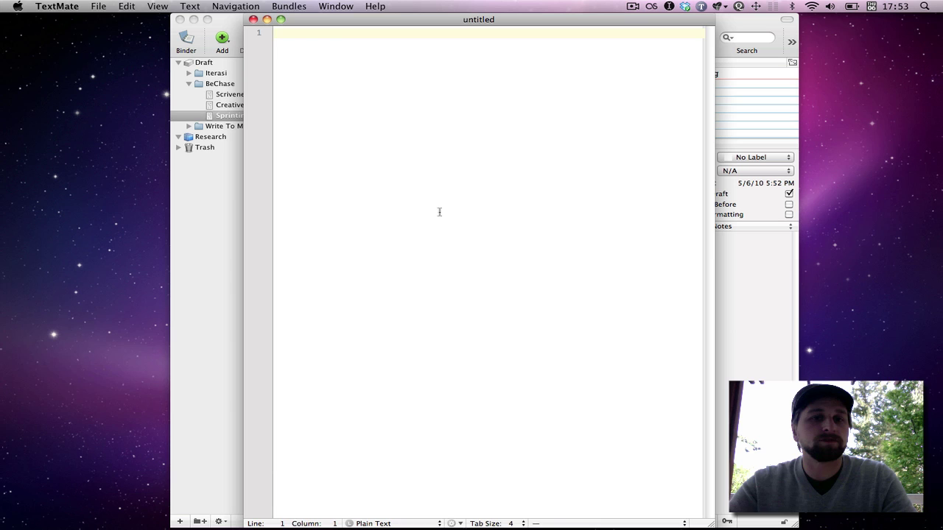
{"action": "left_click", "coordinate": [296, 6]}
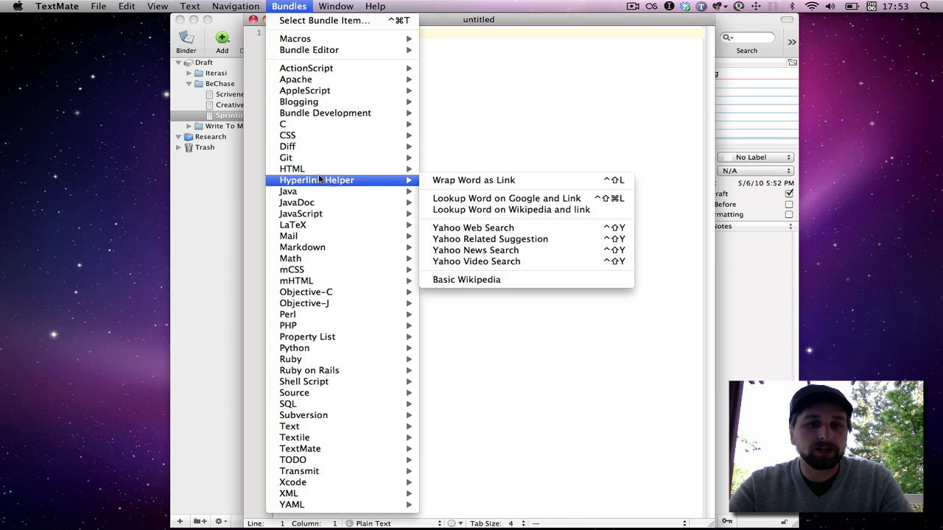
{"action": "mouse_move", "coordinate": [321, 172]}
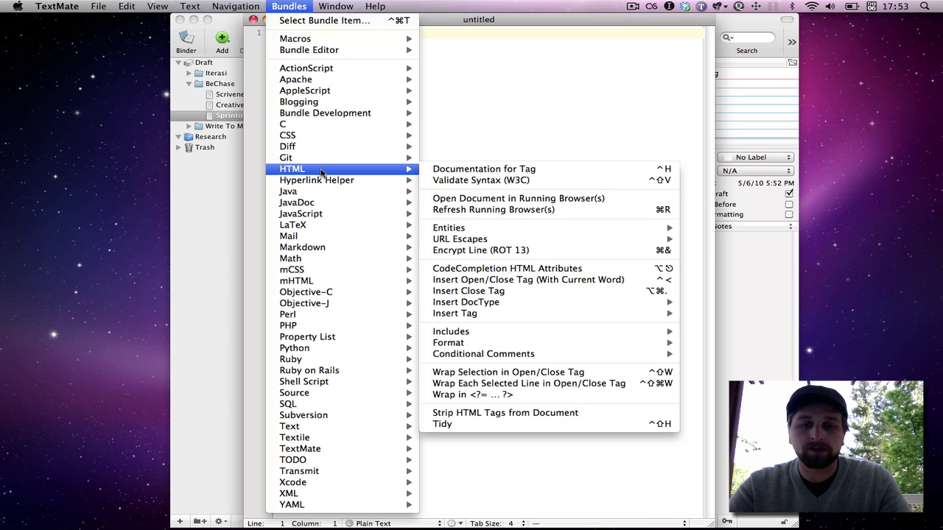
{"action": "mouse_move", "coordinate": [316, 304]}
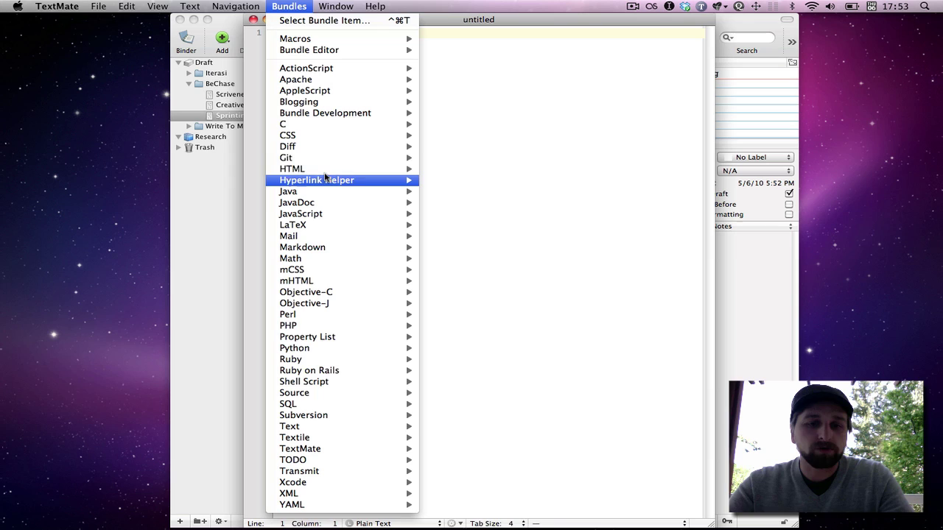
{"action": "left_click", "coordinate": [519, 76]}
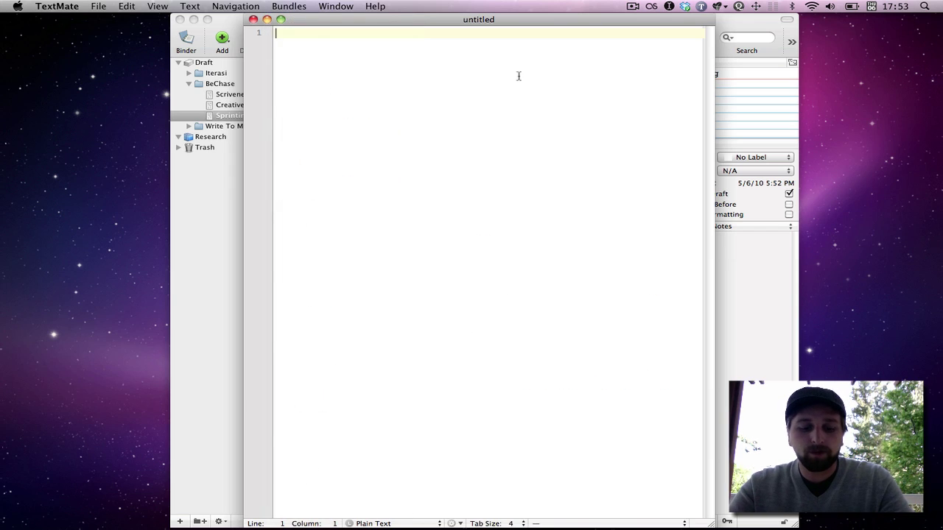
- Paste the Sprinting post Markdown into the new document and navigate to the Markdown bundle
{"action": "key", "text": "super+v"}
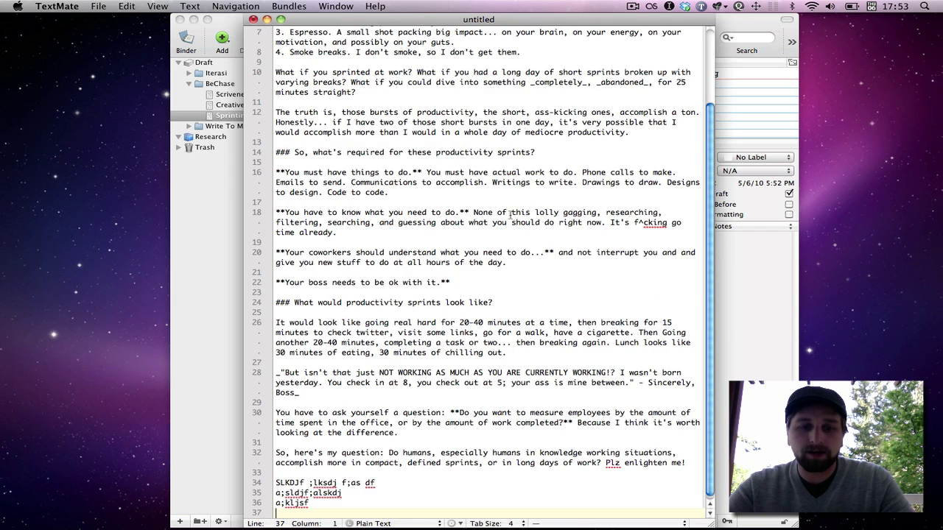
{"action": "scroll", "coordinate": [510, 212], "scroll_direction": "up", "scroll_amount": 3}
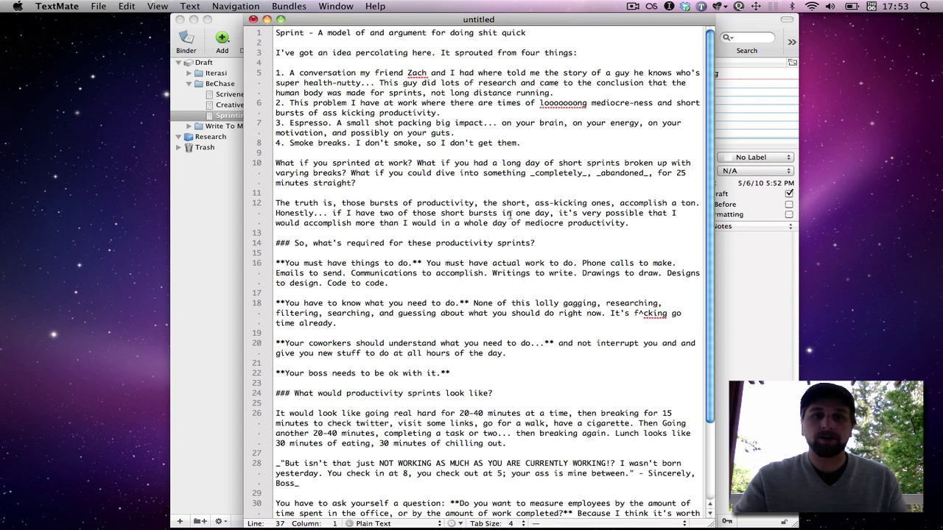
{"action": "left_click", "coordinate": [306, 6]}
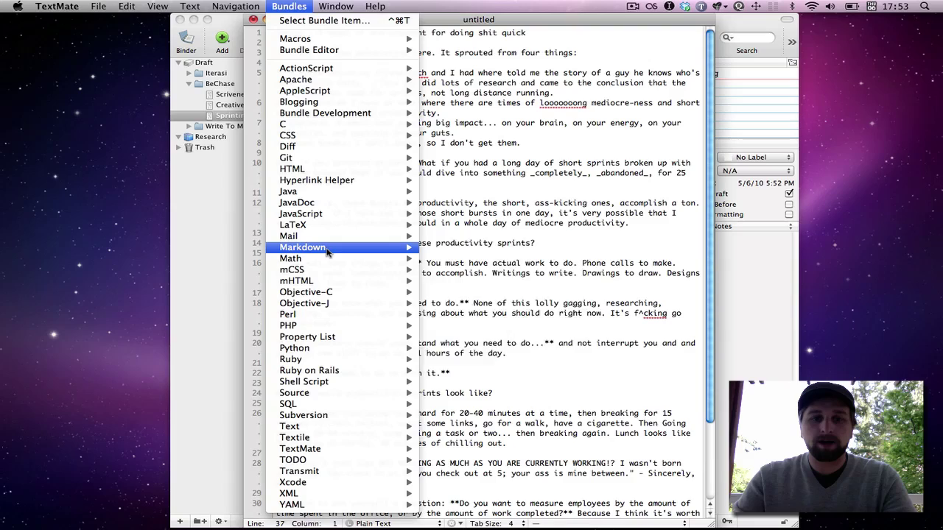
{"action": "mouse_move", "coordinate": [327, 250]}
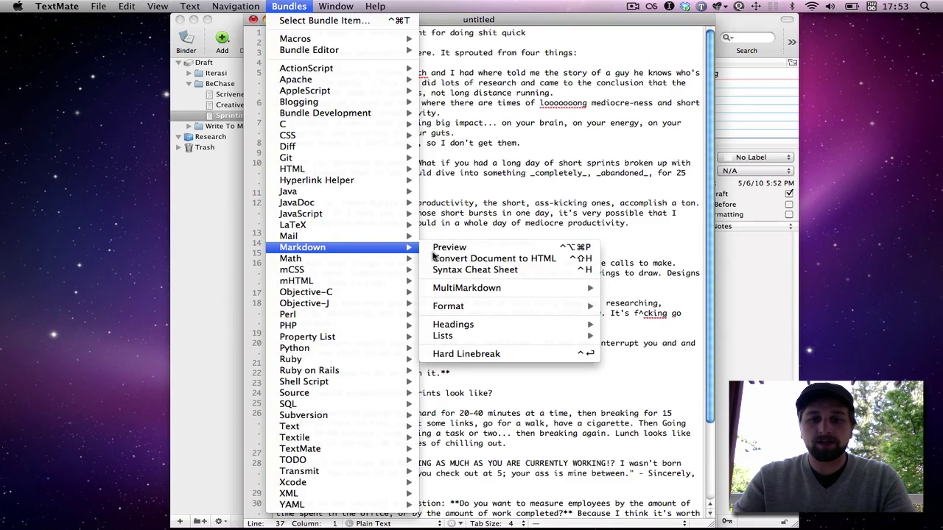
- Convert the document to HTML and inspect the &#8217; apostrophe entities on line 3
{"action": "left_click", "coordinate": [479, 258]}
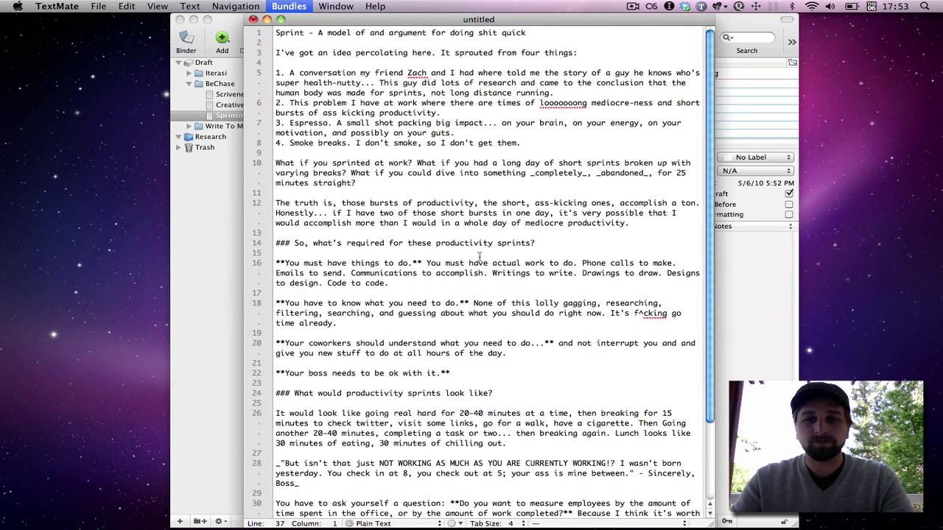
{"action": "scroll", "coordinate": [480, 258], "scroll_direction": "up", "scroll_amount": 5}
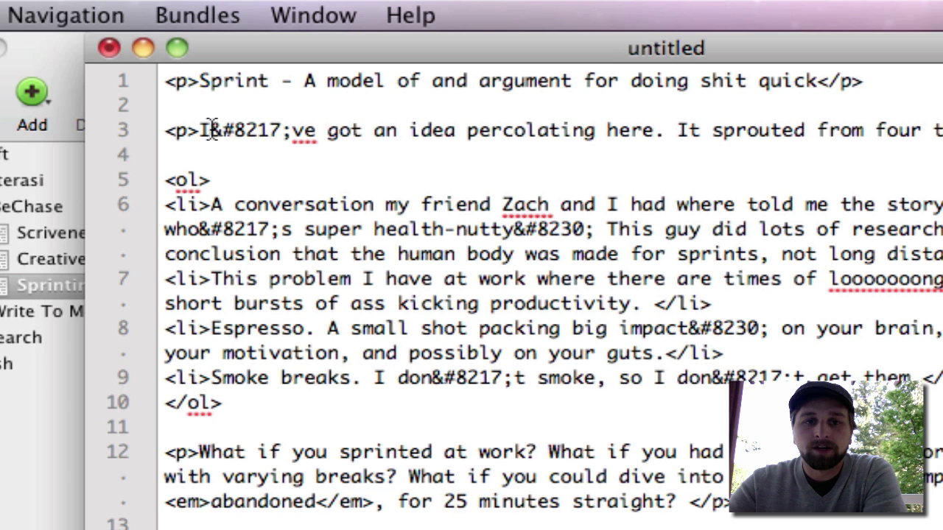
{"action": "left_click_drag", "start_coordinate": [295, 52], "coordinate": [320, 52]}
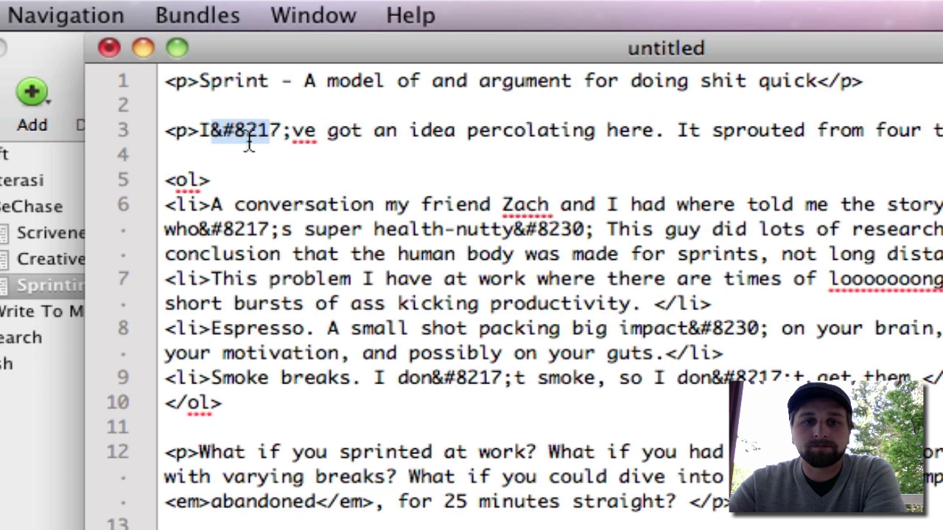
{"action": "left_click_drag", "start_coordinate": [292, 133], "coordinate": [316, 132]}
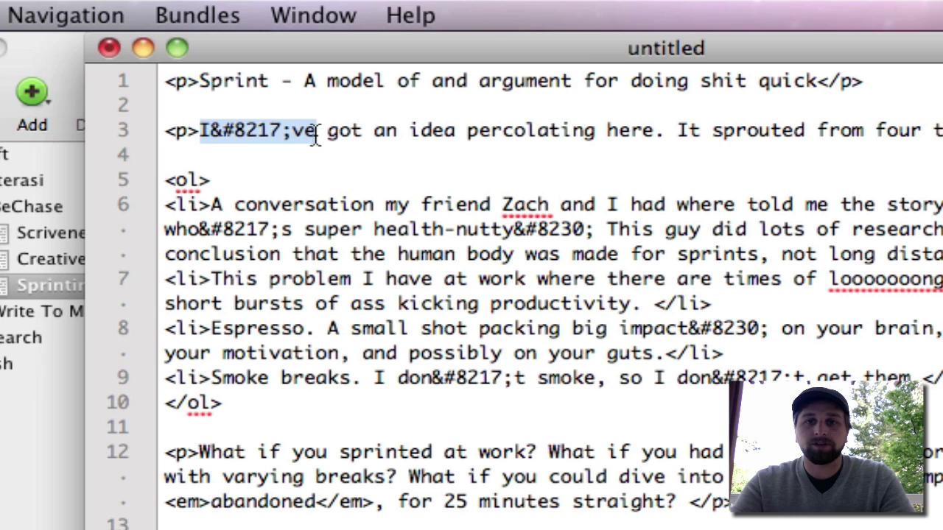
- Compare the HTML against the Scrivener draft, then select the entire HTML document
{"action": "key", "text": "super+Tab"}
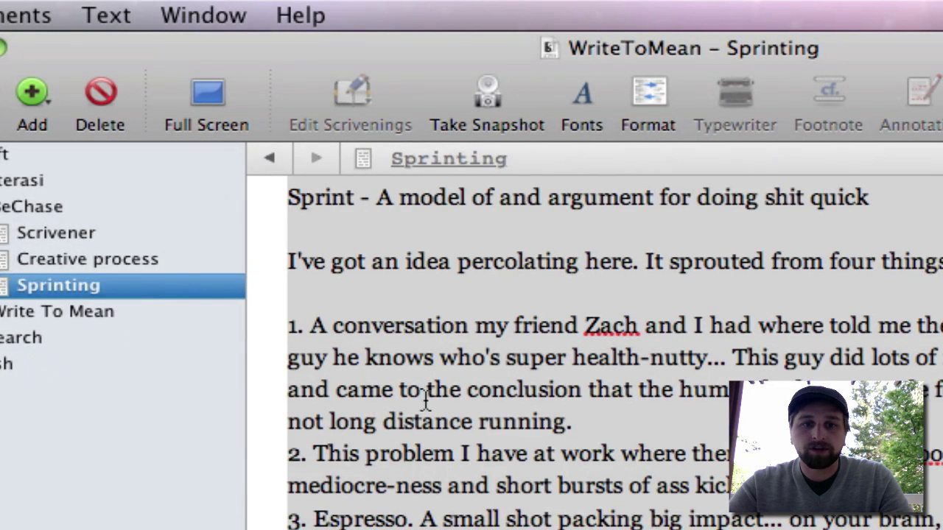
{"action": "left_click", "coordinate": [403, 358]}
{"action": "key", "text": "super+Tab"}
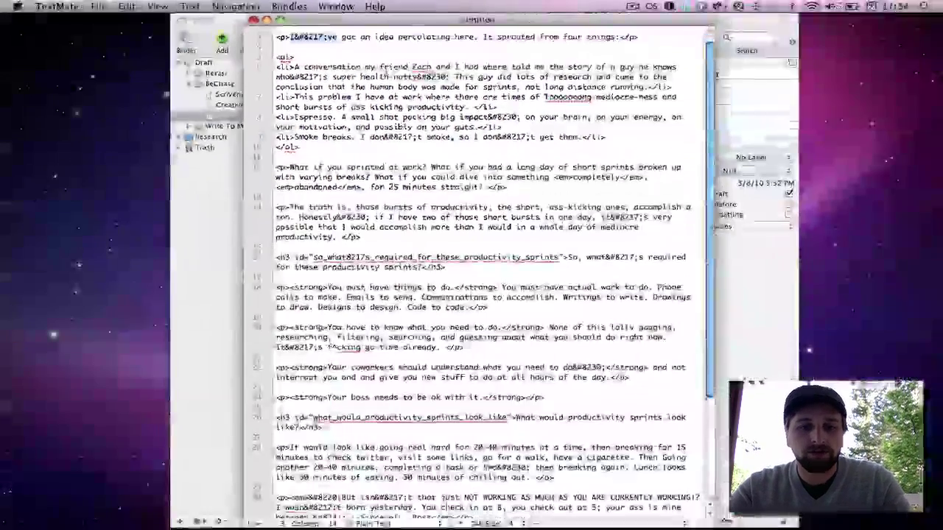
{"action": "scroll", "coordinate": [438, 184], "scroll_direction": "down", "scroll_amount": 5}
{"action": "scroll", "coordinate": [386, 76], "scroll_direction": "down", "scroll_amount": 2}
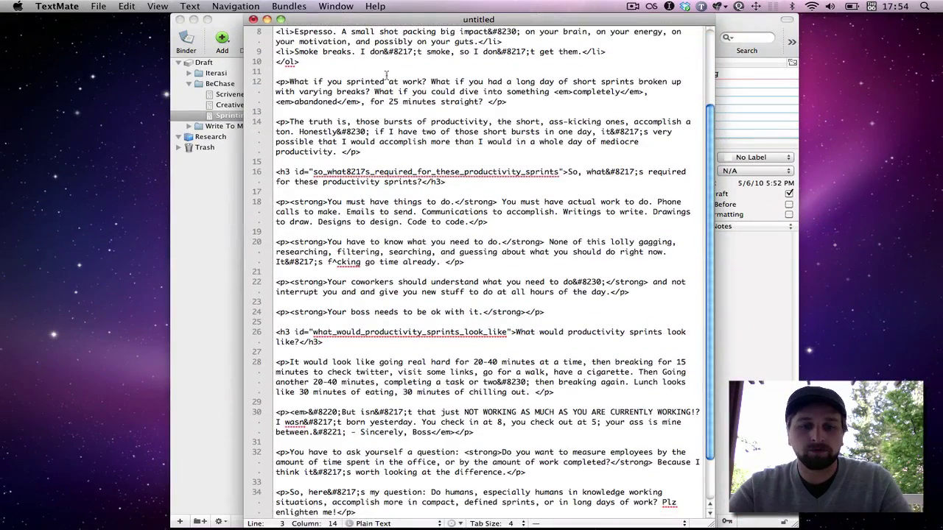
{"action": "key", "text": "super+Tab"}
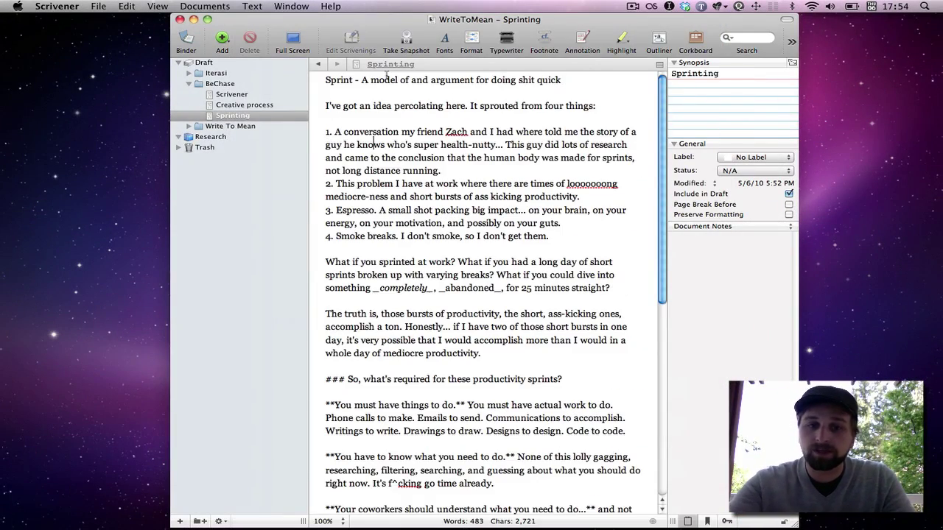
{"action": "scroll", "coordinate": [386, 76], "scroll_direction": "down", "scroll_amount": 3}
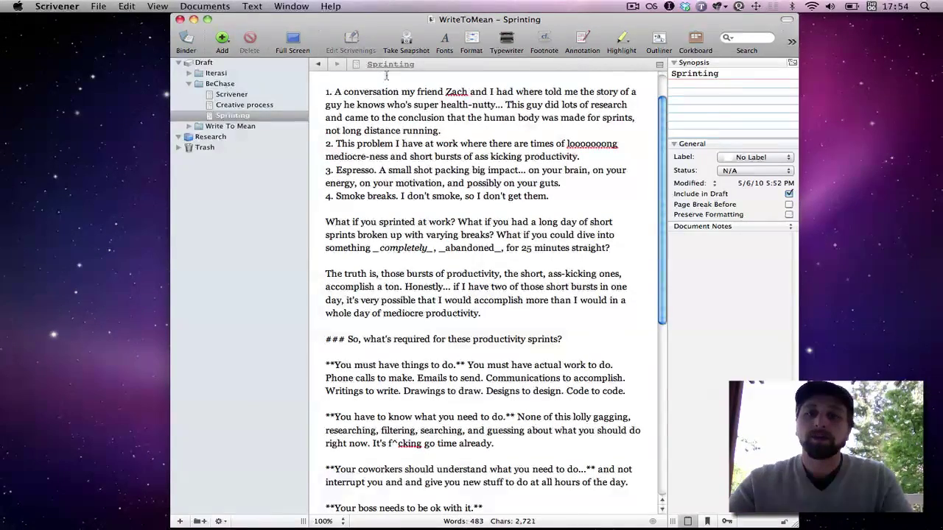
{"action": "key", "text": "super+Tab"}
{"action": "left_click", "coordinate": [386, 74]}
{"action": "key", "text": "super+a"}
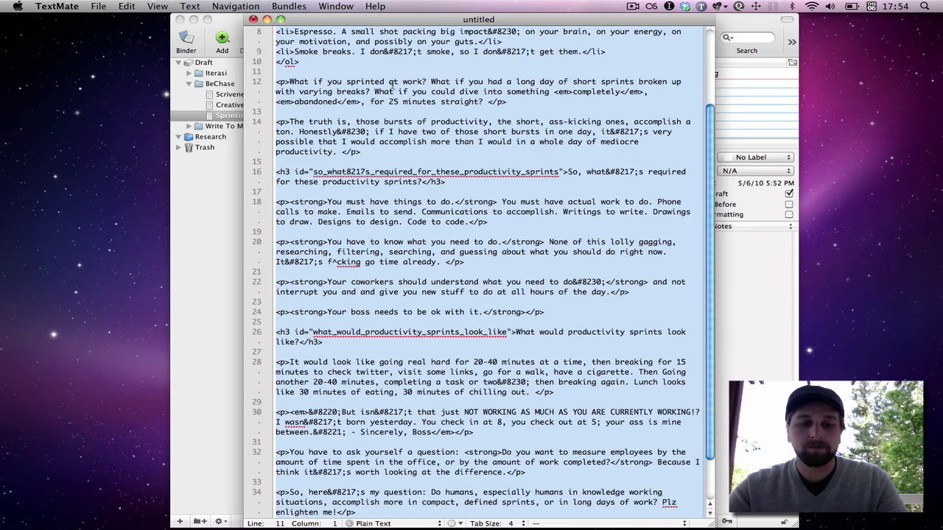
- Launch Chrome from Quicksilver by typing 'chrome', showing the Posterous Manage page
{"action": "key", "text": "super+Tab"}
{"action": "key", "text": "super+shift+Tab"}
{"action": "key", "text": "ctrl+space"}
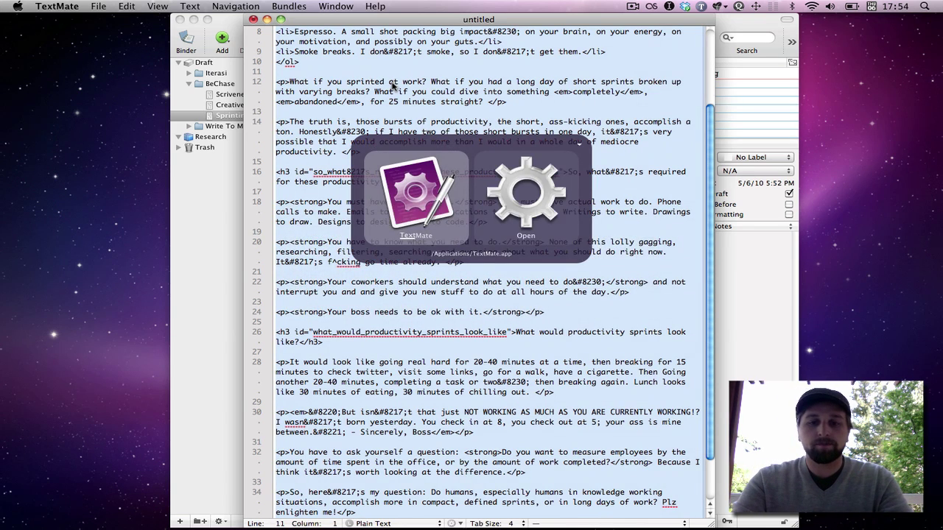
{"action": "type", "text": "chrome"}
{"action": "key", "text": "Return"}
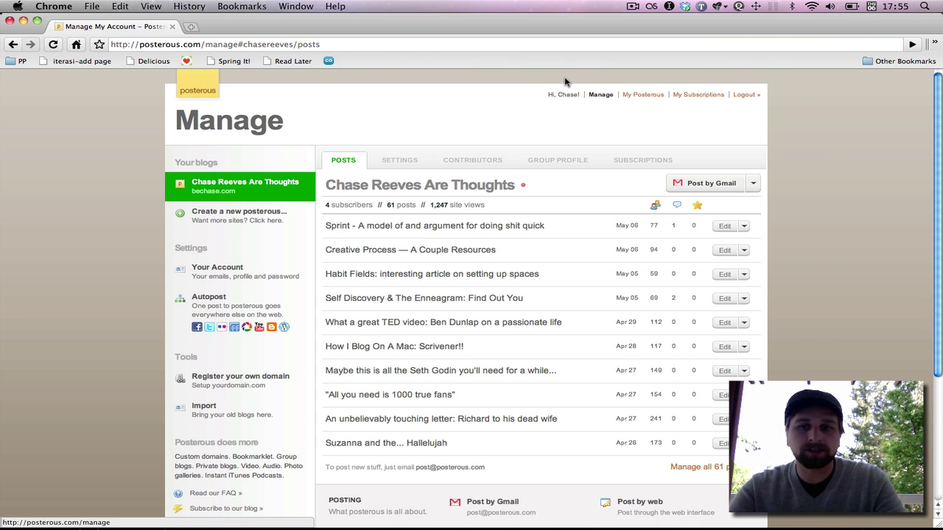
- Start a new Post by web entry and disable the rich text editor for plain HTML
{"action": "left_click", "coordinate": [753, 183]}
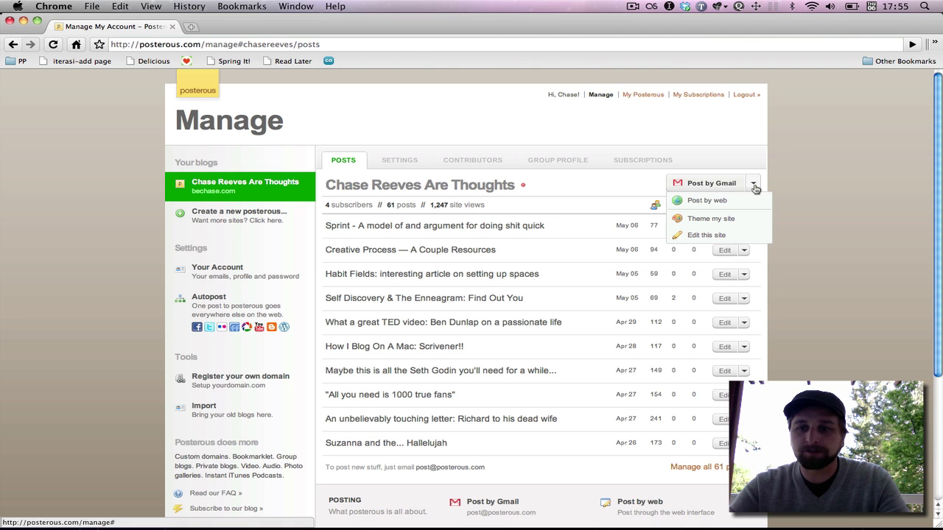
{"action": "left_click", "coordinate": [715, 202]}
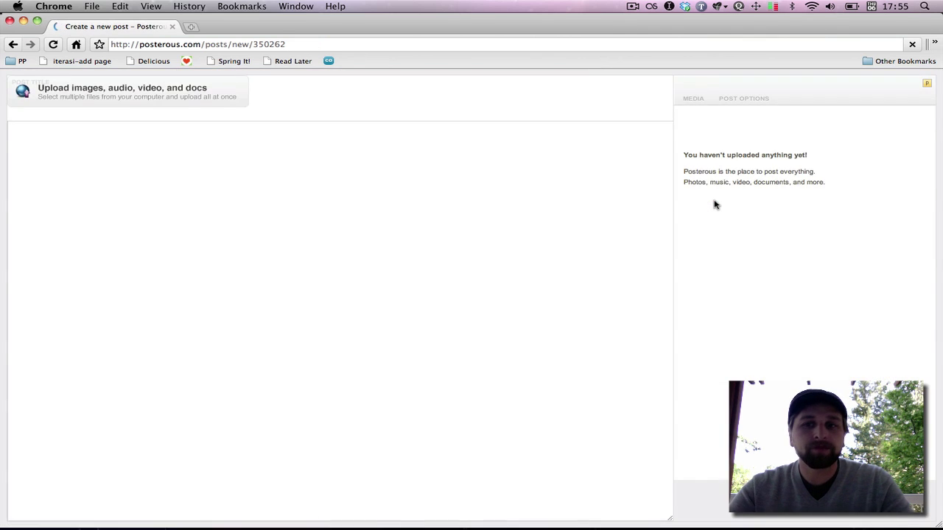
{"action": "key", "text": "super+Tab"}
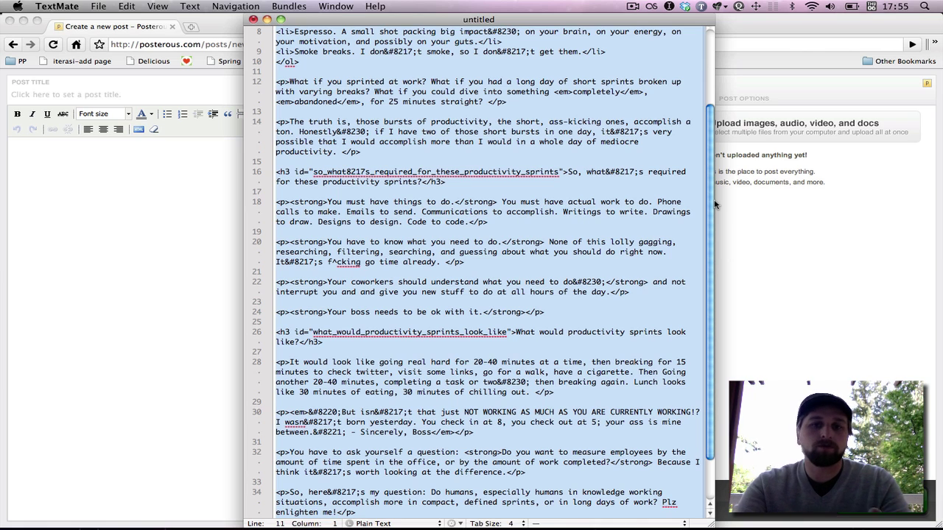
{"action": "key", "text": "super+Tab"}
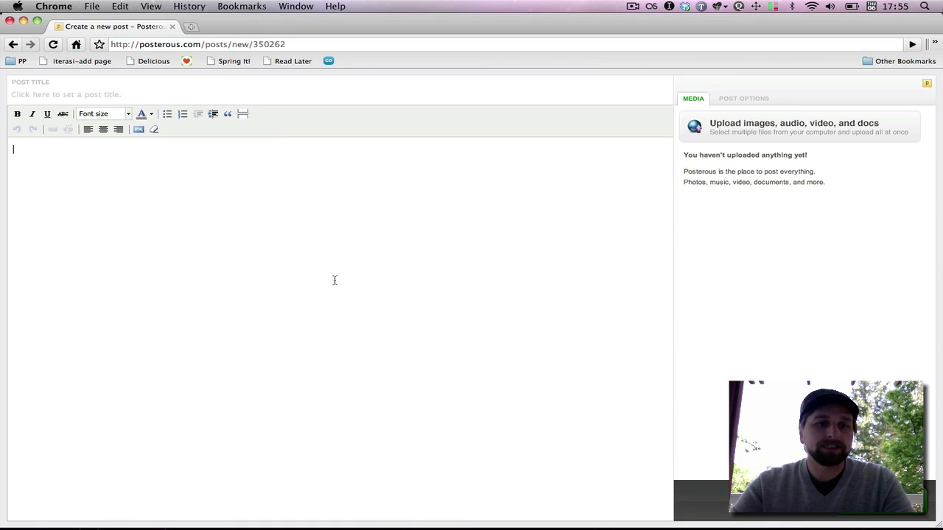
{"action": "left_click", "coordinate": [138, 129]}
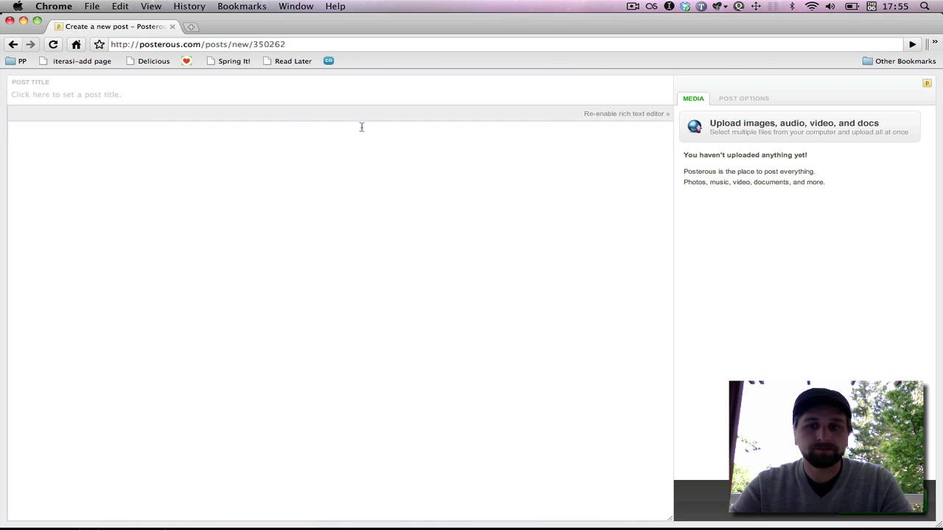
{"action": "left_click", "coordinate": [587, 114]}
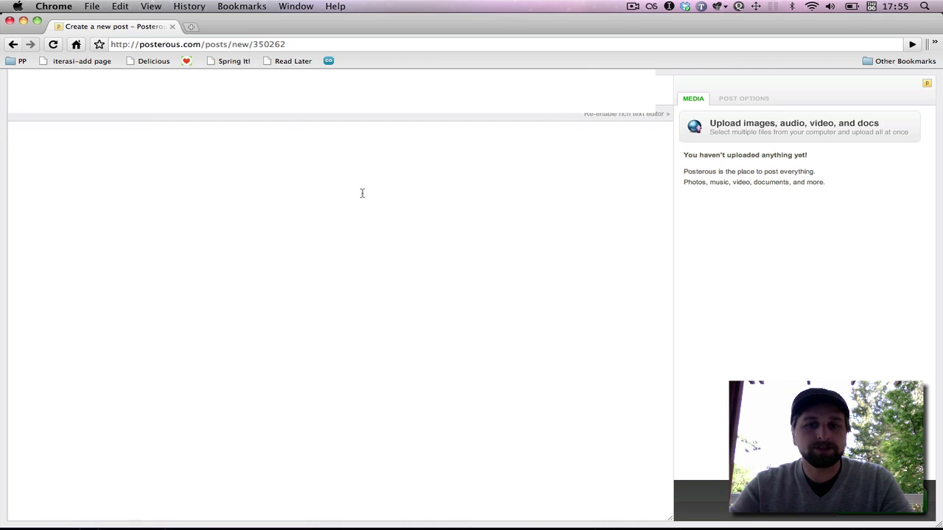
- Paste the Sprinting HTML into the post body, re-enable the rich text editor, and check the quote and numbered list
{"action": "left_click", "coordinate": [273, 99]}
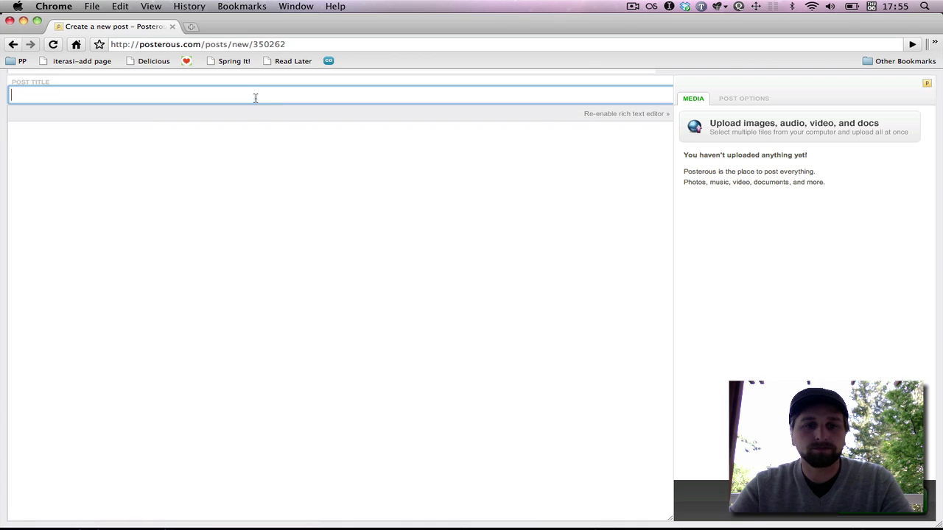
{"action": "left_click", "coordinate": [259, 161]}
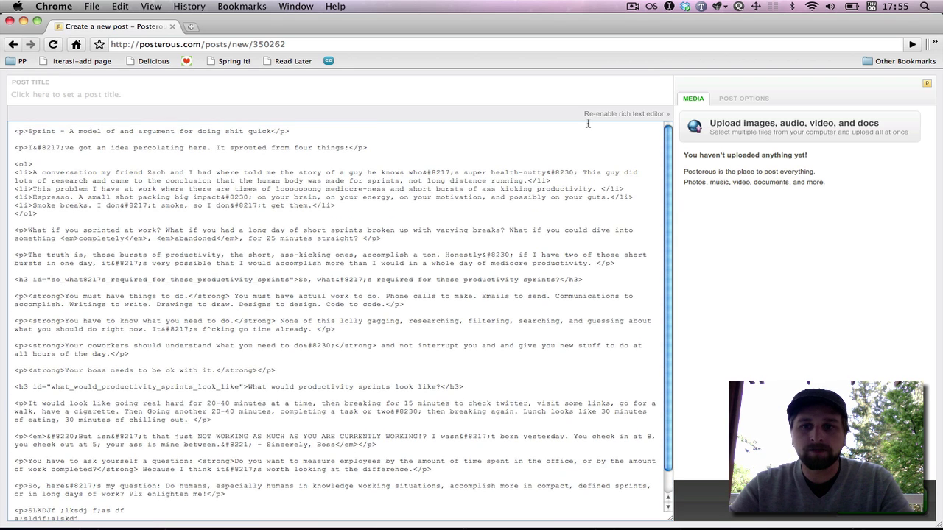
{"action": "left_click", "coordinate": [626, 113]}
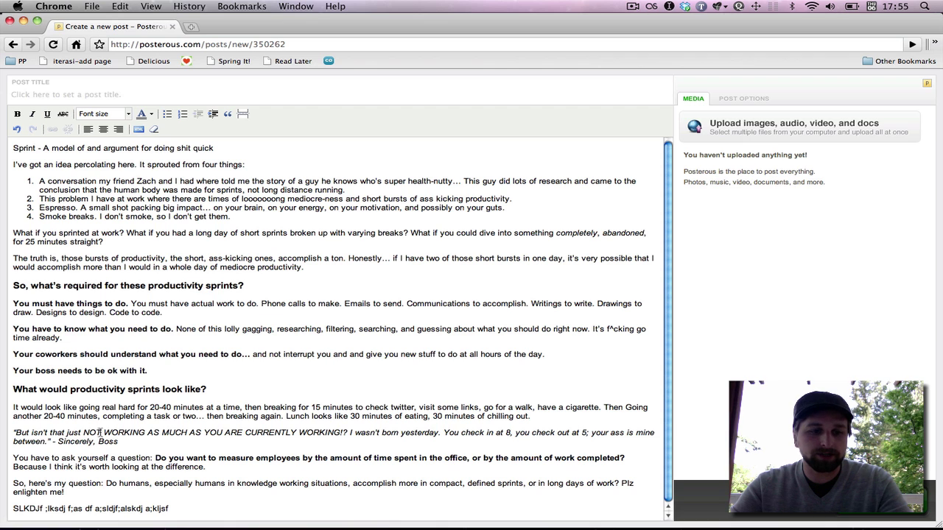
{"action": "left_click_drag", "start_coordinate": [85, 433], "coordinate": [236, 458]}
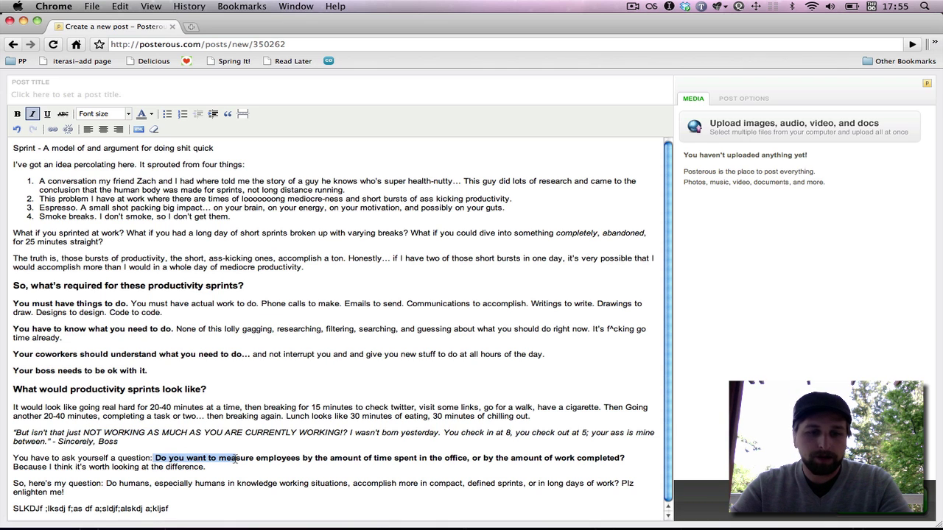
{"action": "triple_click", "coordinate": [24, 190]}
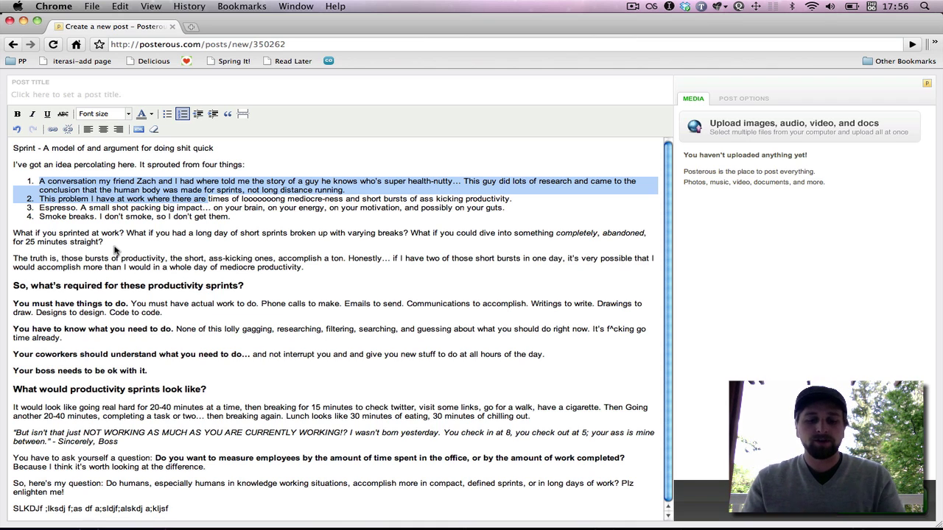
- View the Scrivener draft full-screen, then close the untitled HTML document without saving and return to Chrome
{"action": "key", "text": "super+Tab"}
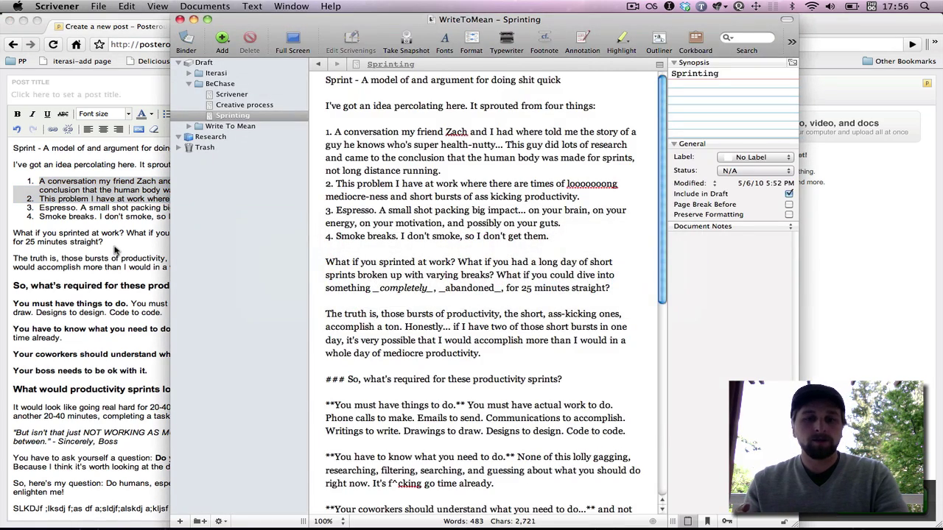
{"action": "key", "text": "super+alt+f"}
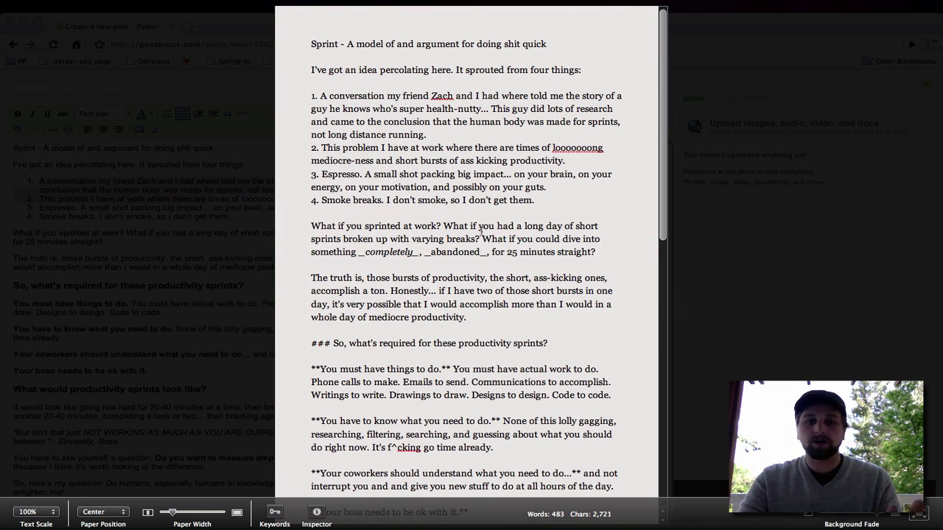
{"action": "key", "text": "super+Tab"}
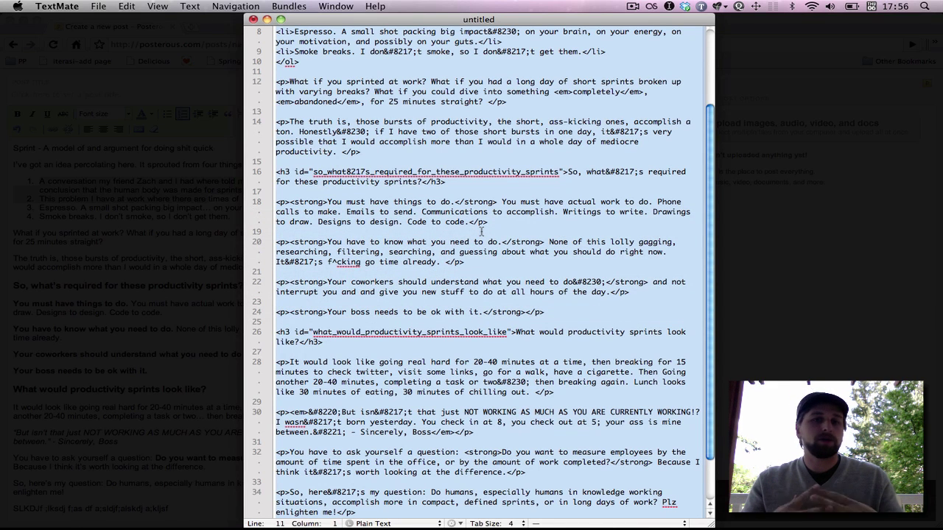
{"action": "key", "text": "super+w"}
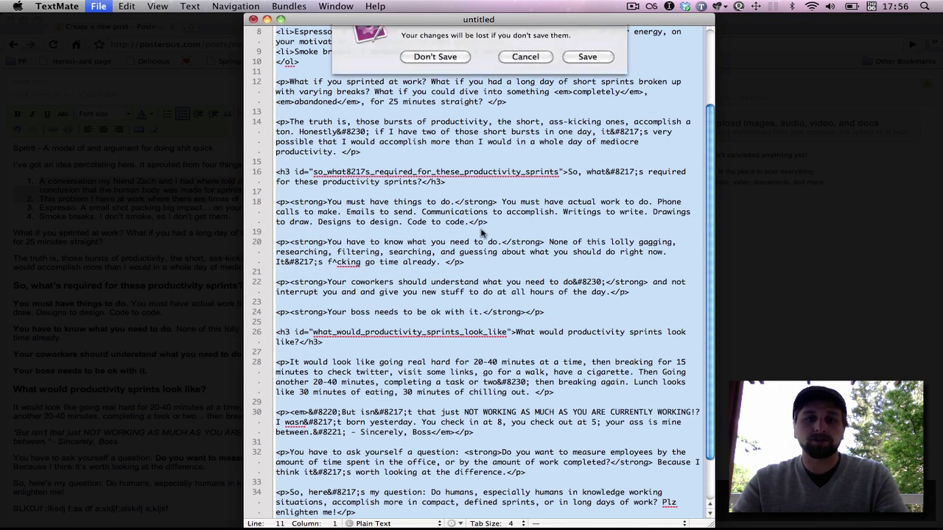
{"action": "left_click", "coordinate": [435, 85]}
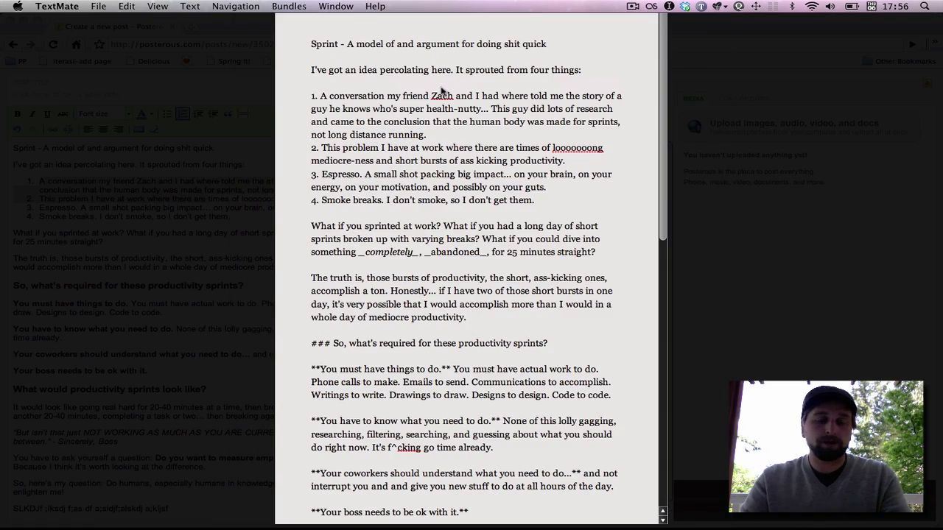
{"action": "key", "text": "super+Tab"}
{"action": "key", "text": "super+Tab"}
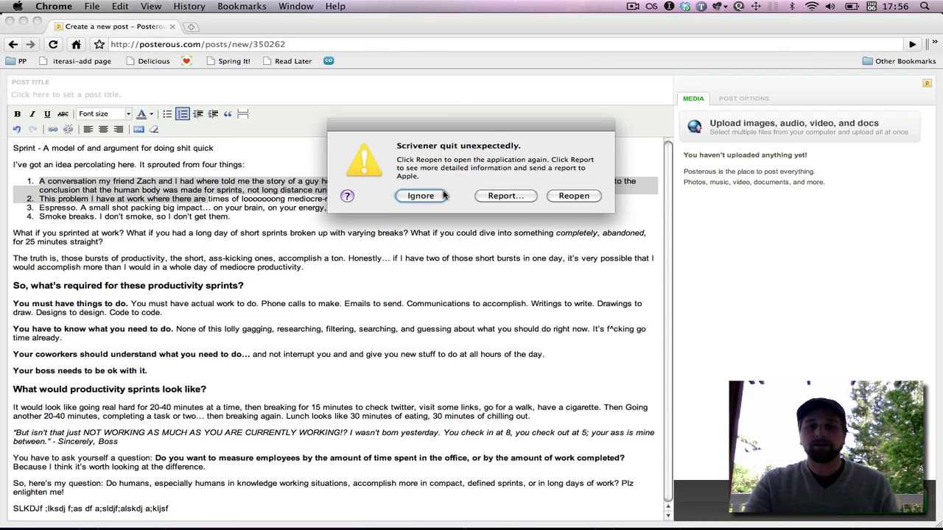
- Ignore the 'Scrivener quit unexpectedly' alert to reveal the formatted Posterous post
{"action": "left_click", "coordinate": [421, 195]}
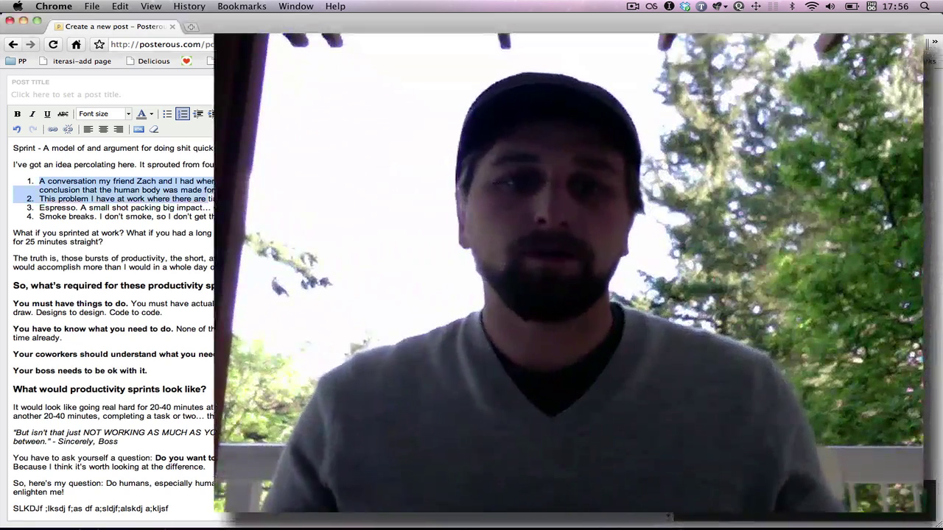